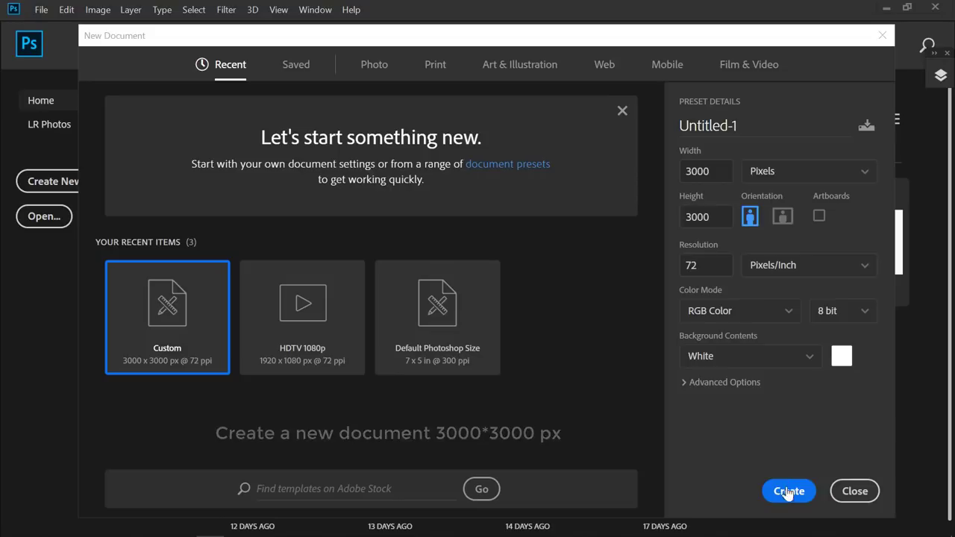
# Create the 3000 × 3000 px white document and convert its unlocked Layer 0 to a Smart Object.
pyautogui.click(786, 493)
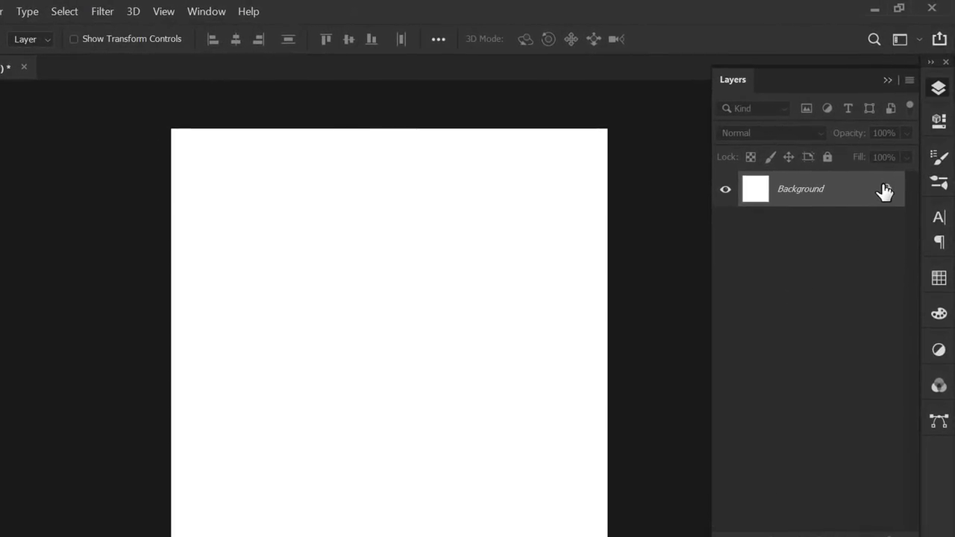
pyautogui.click(885, 189)
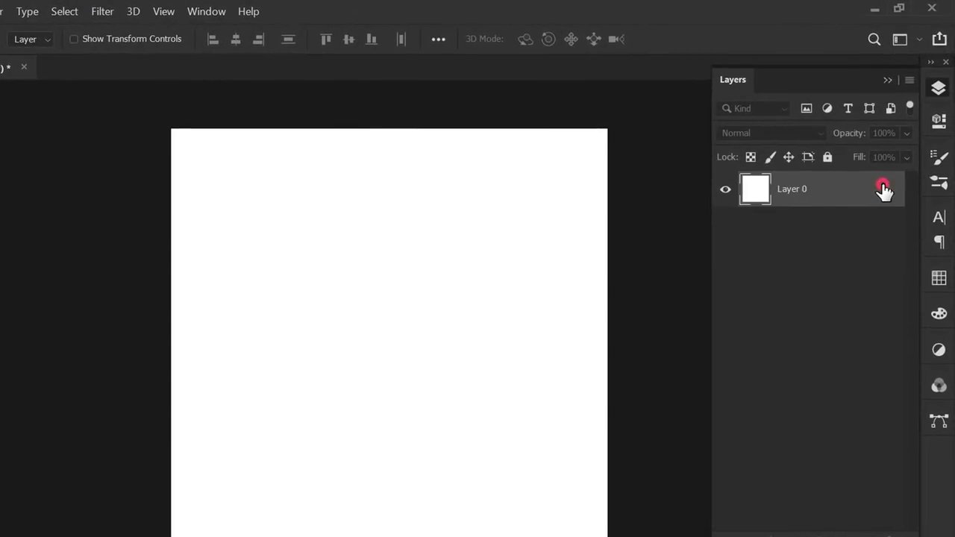
pyautogui.rightClick(830, 190)
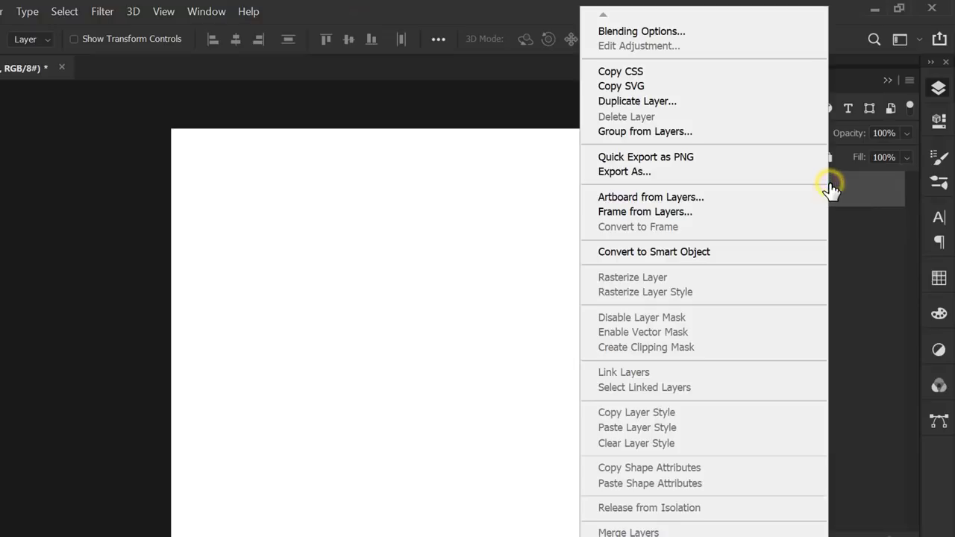
pyautogui.click(761, 257)
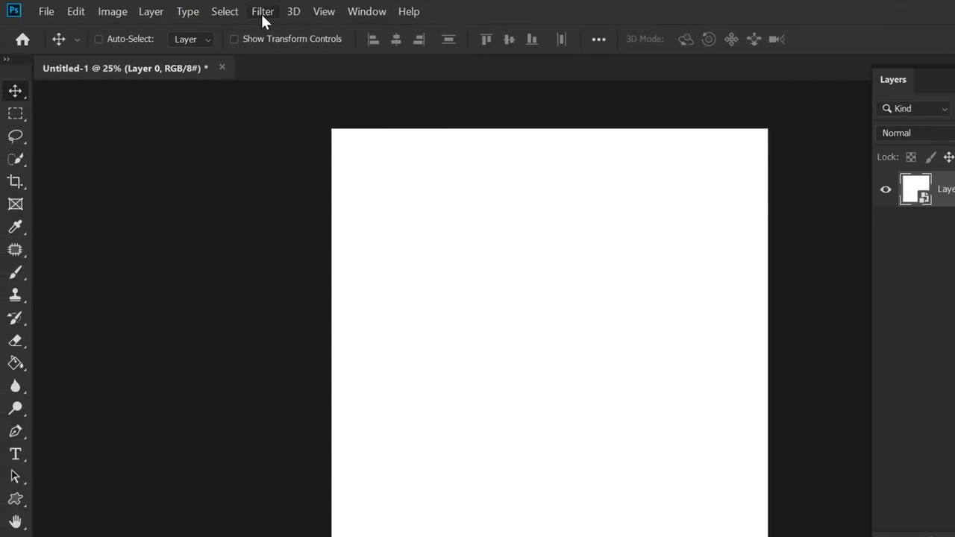
# Render Clouds on Layer 0, then apply Posterize with Levels set to 25.
pyautogui.click(262, 12)
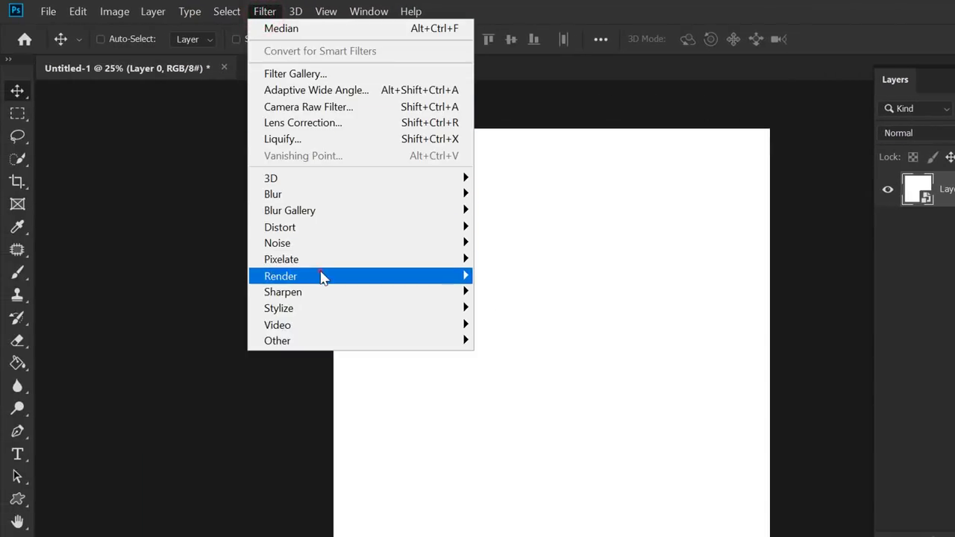
pyautogui.moveTo(280, 275)
pyautogui.click(536, 333)
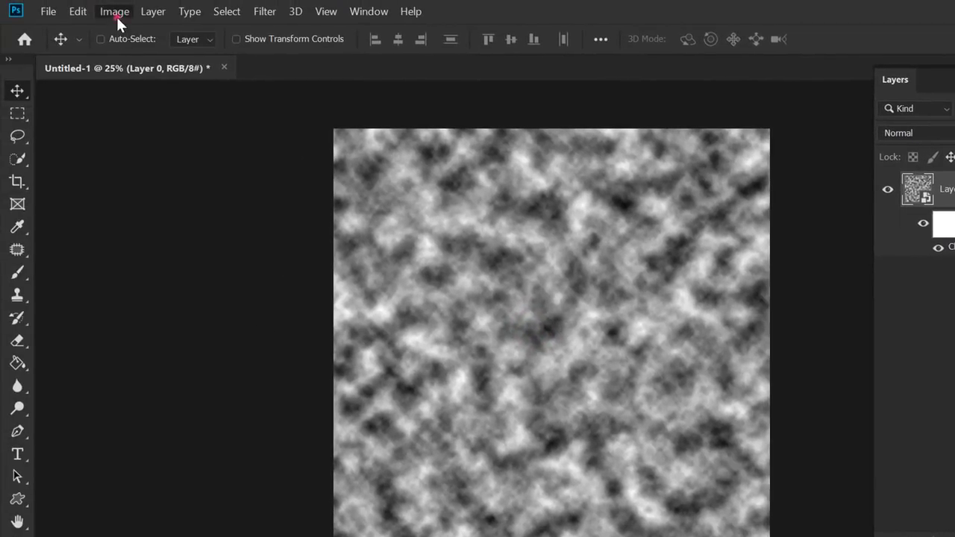
pyautogui.click(117, 16)
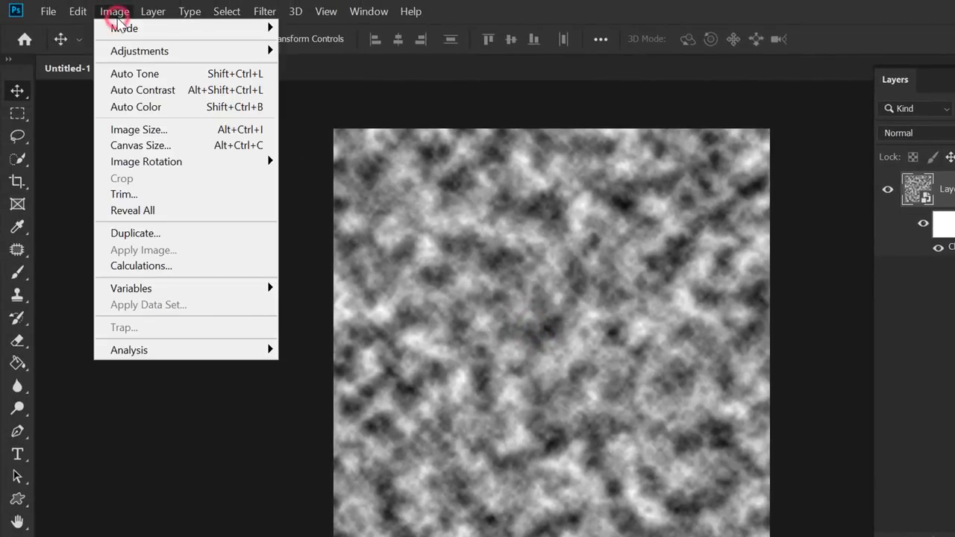
pyautogui.click(179, 49)
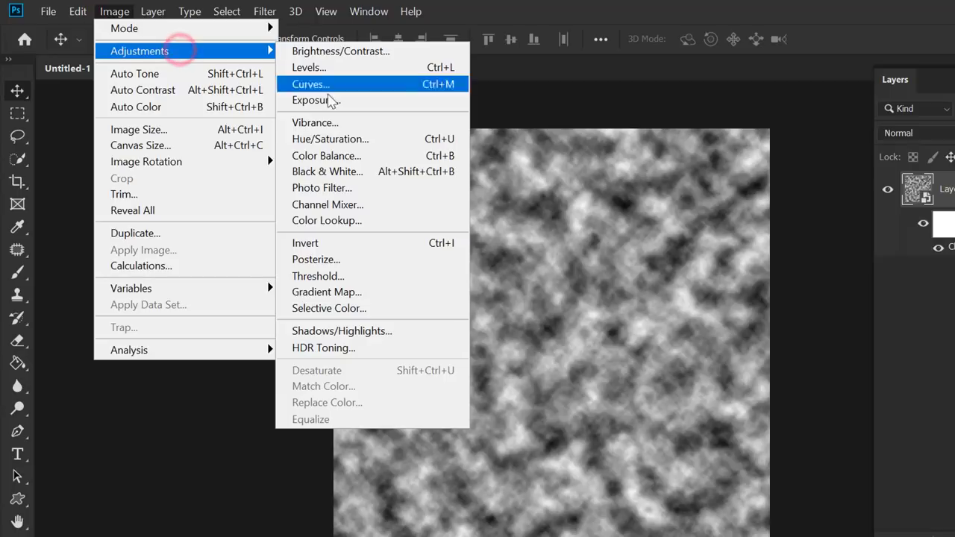
pyautogui.click(340, 261)
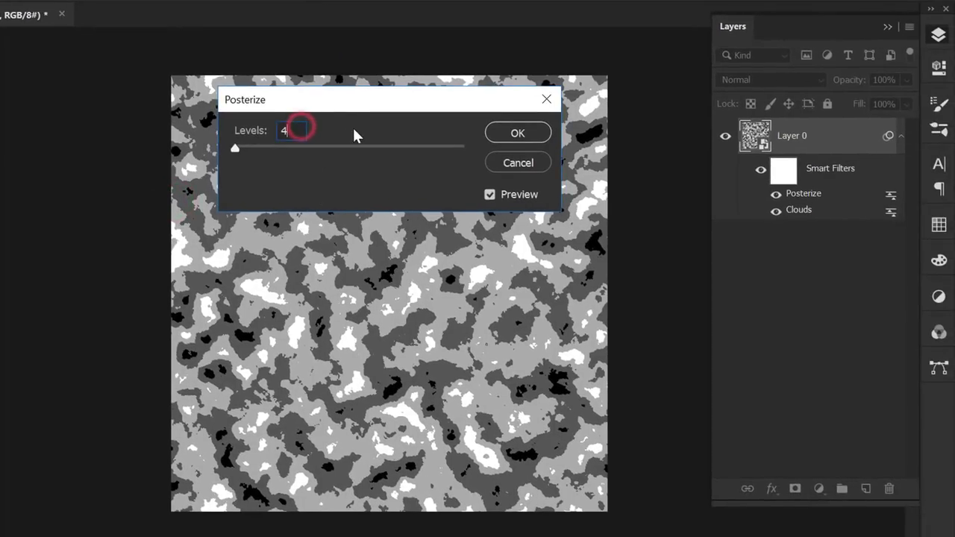
pyautogui.press('BackSpace')
pyautogui.write('25')
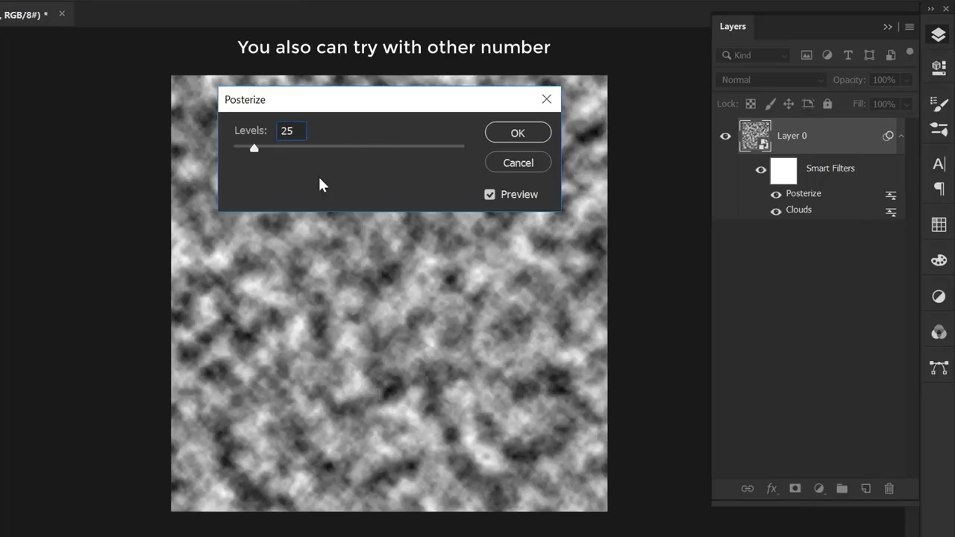
pyautogui.click(511, 133)
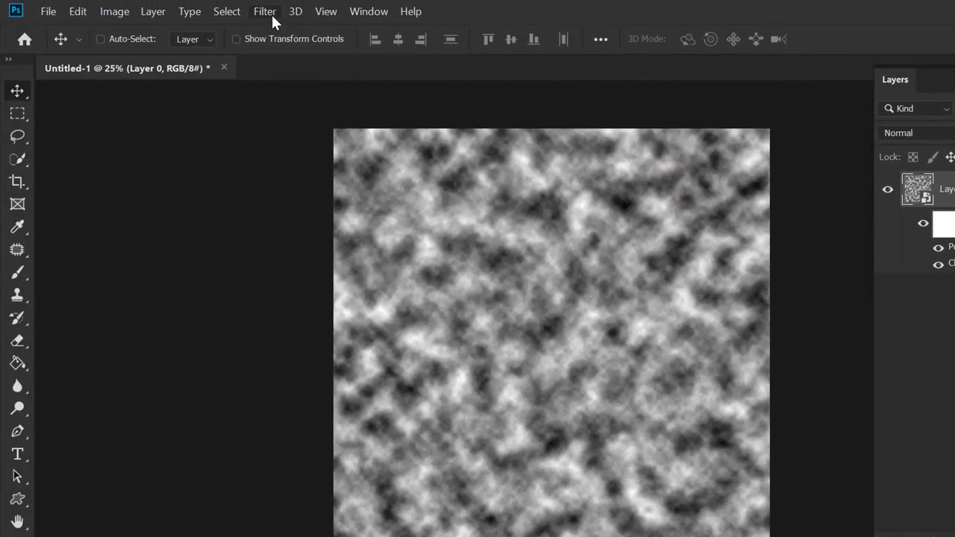
# Apply a Median noise filter with a 45-pixel radius to Layer 0.
pyautogui.click(265, 11)
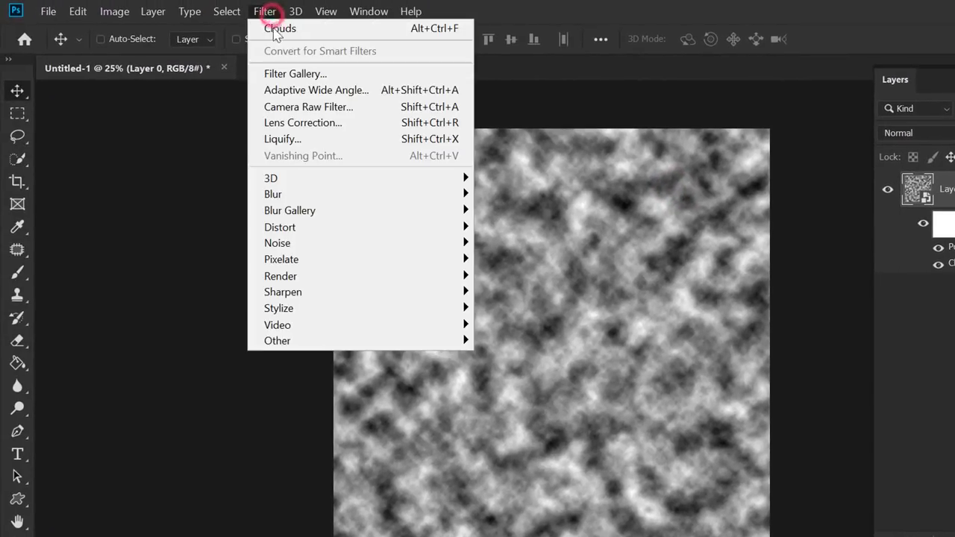
pyautogui.click(361, 243)
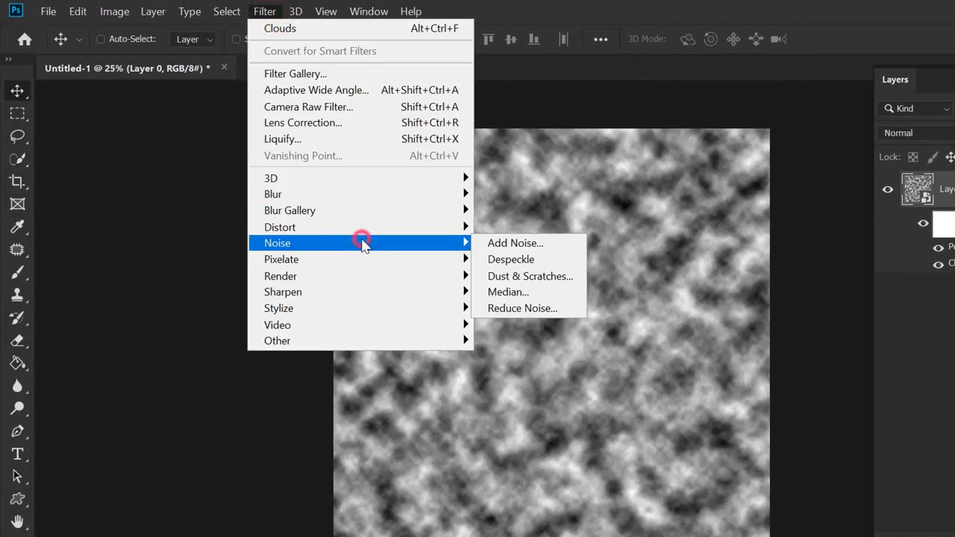
pyautogui.click(510, 291)
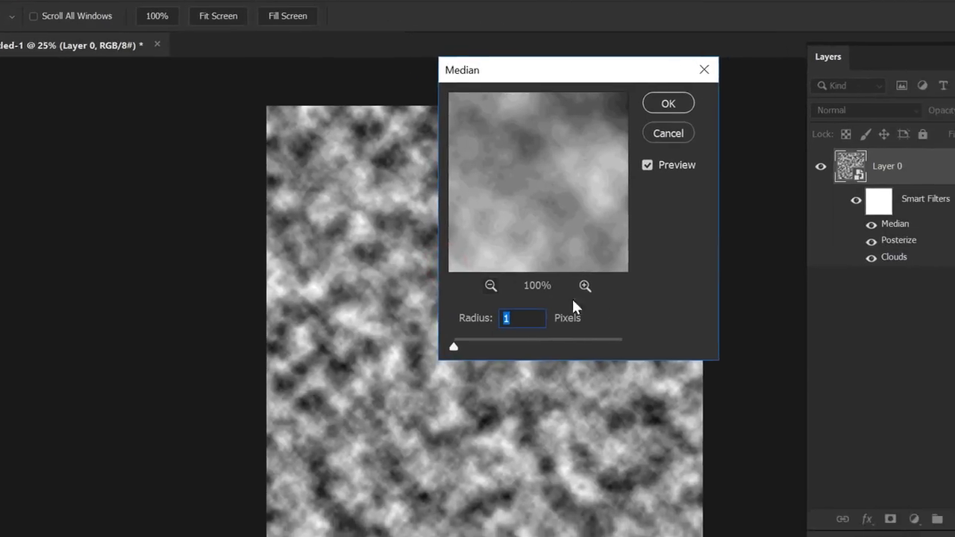
pyautogui.press('BackSpace')
pyautogui.write('5')
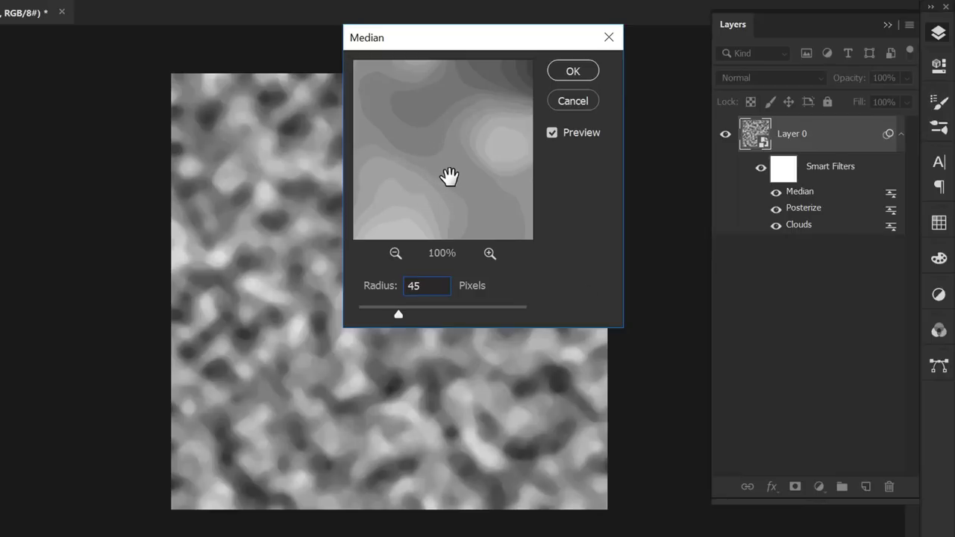
pyautogui.click(588, 69)
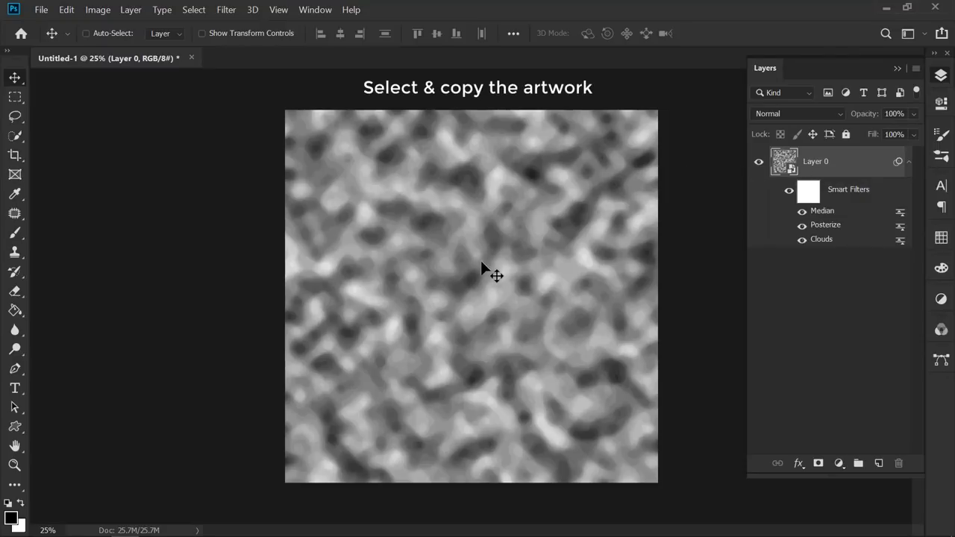
# Marquee-select the whole canvas and Copy Merged the filtered blob texture.
pyautogui.click(15, 95)
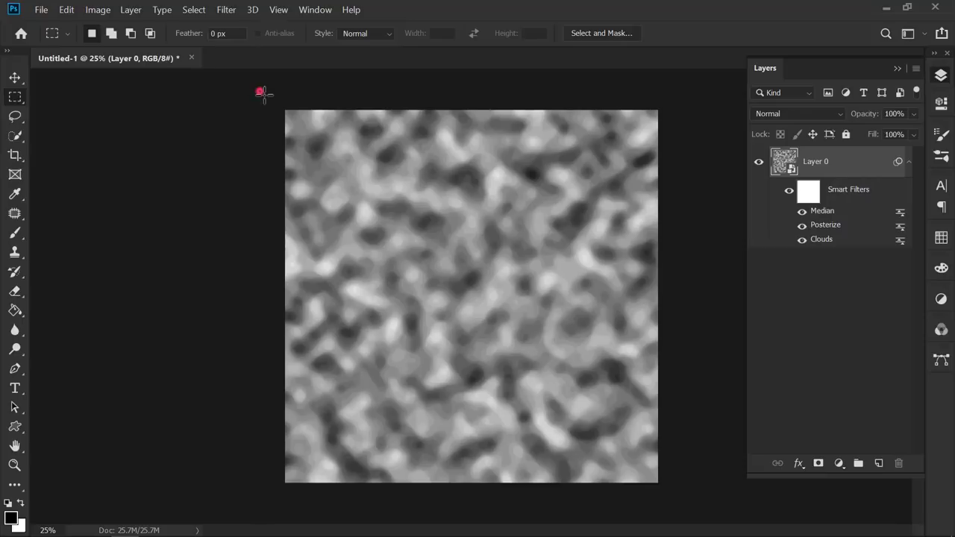
pyautogui.moveTo(262, 93); pyautogui.dragTo(698, 499)
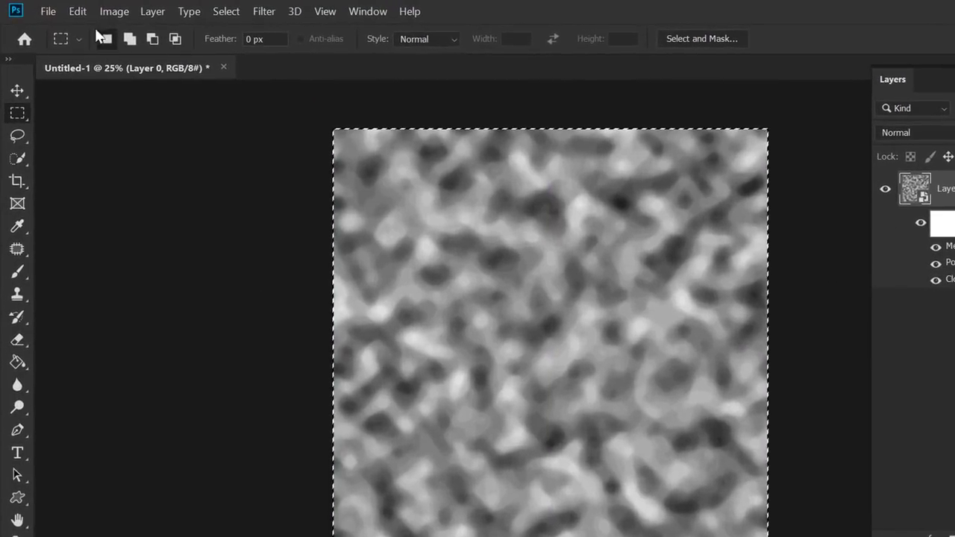
pyautogui.click(71, 11)
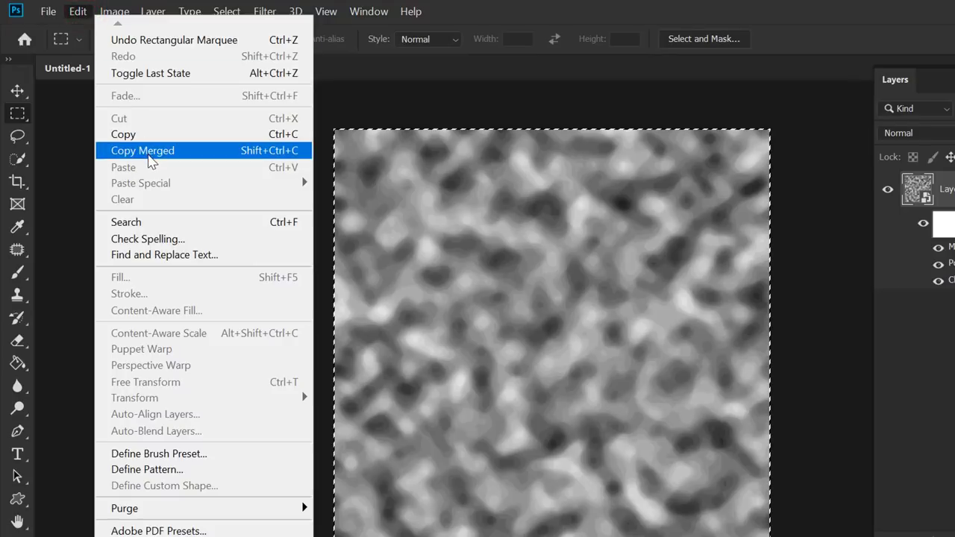
pyautogui.click(149, 154)
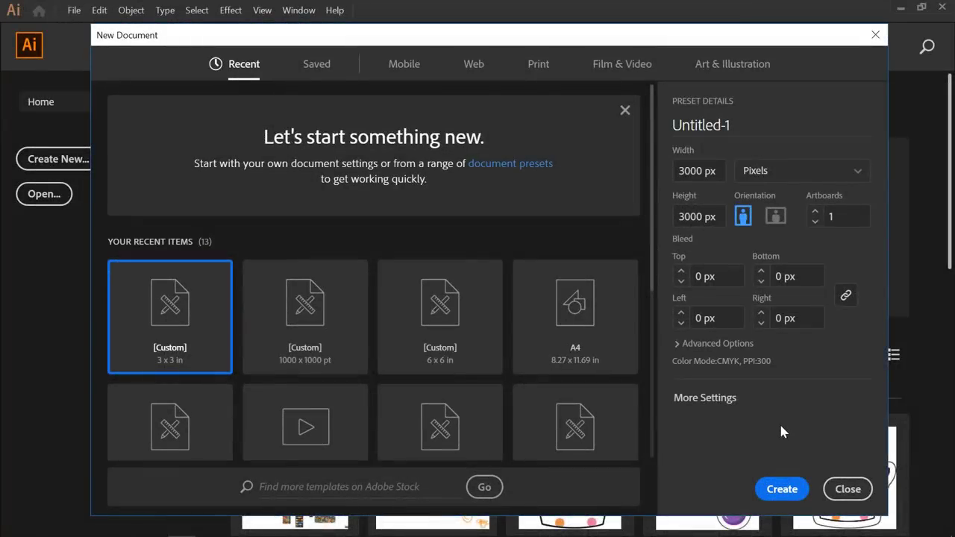
# Create the 3000 px square Illustrator document and paste the copied blob texture into it.
pyautogui.click(782, 488)
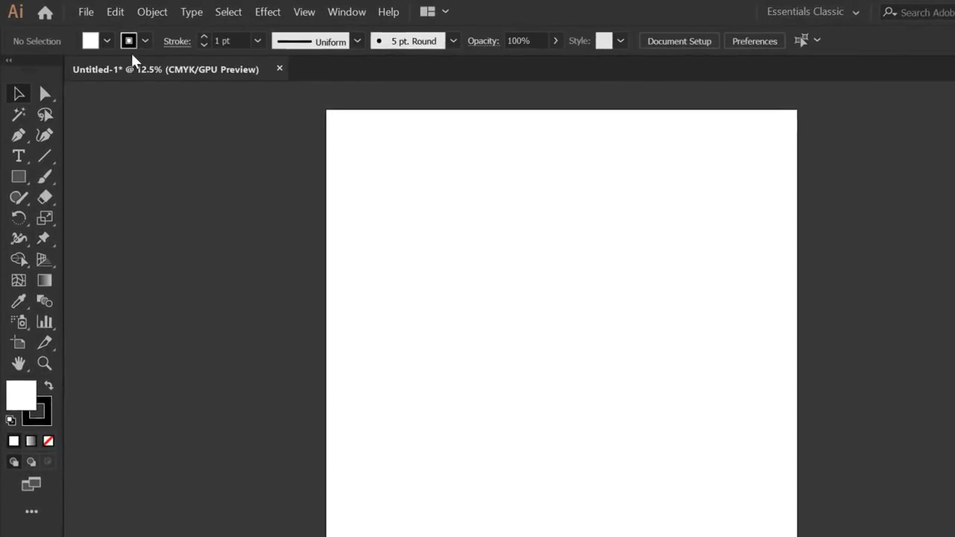
pyautogui.click(117, 15)
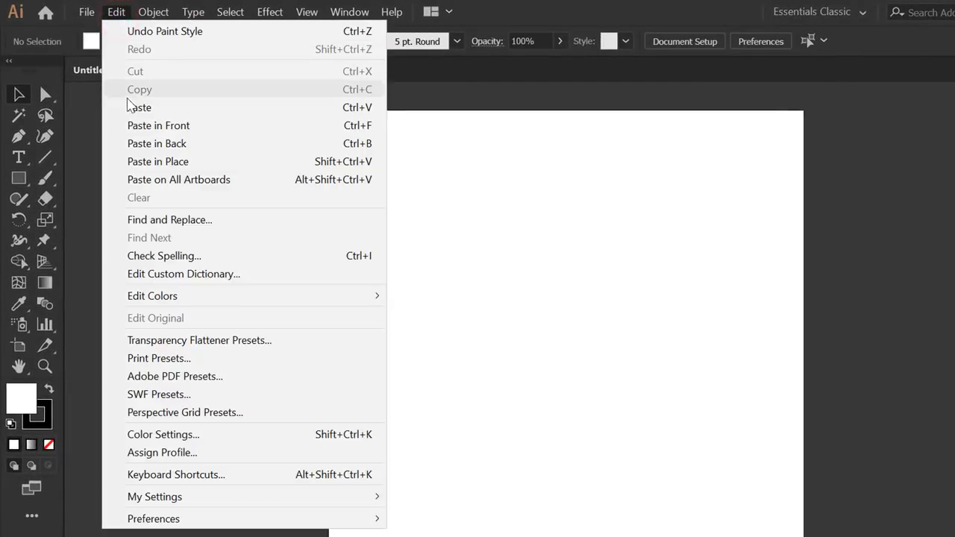
pyautogui.click(130, 109)
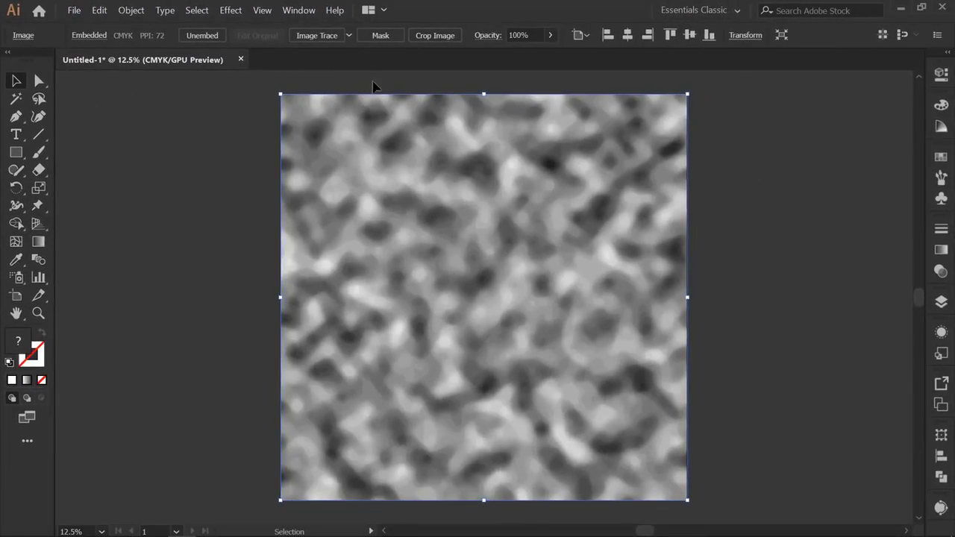
# Deselect the pasted image and open the Image Trace panel.
pyautogui.click(373, 83)
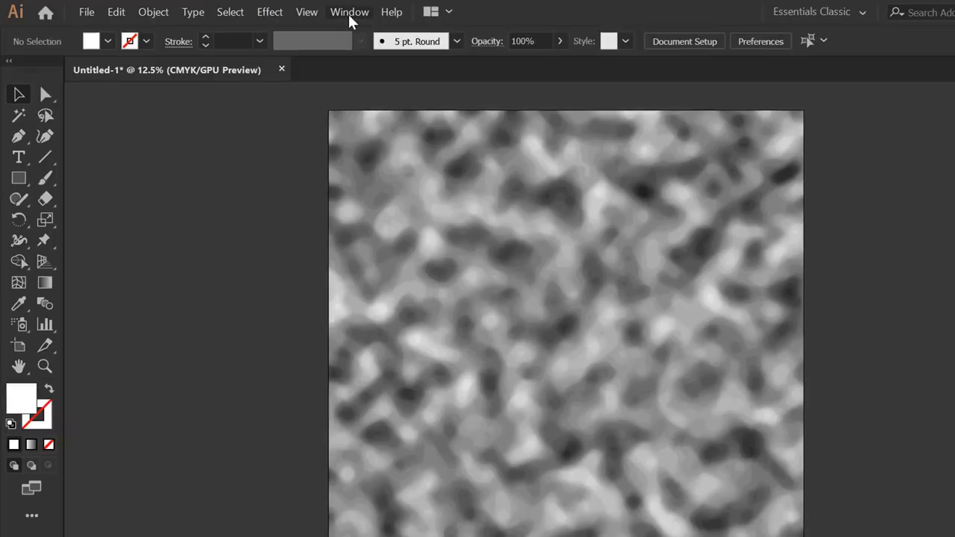
pyautogui.click(299, 11)
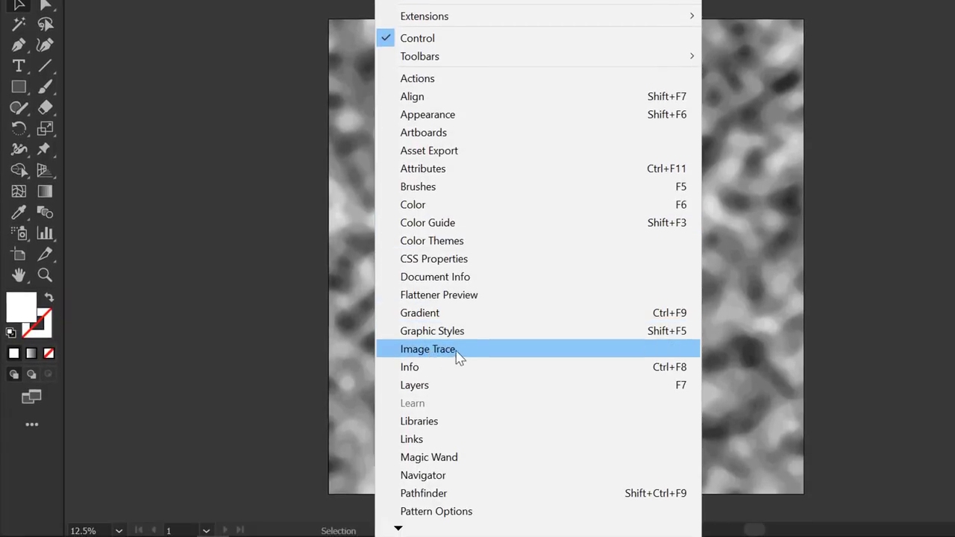
pyautogui.click(458, 350)
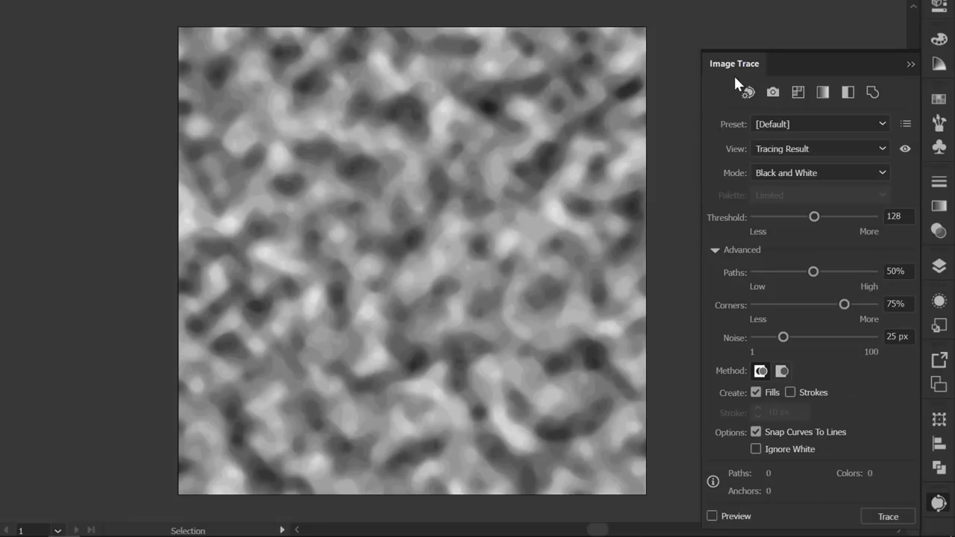
# Trace the pasted blob image in Grayscale mode with 50 grays, previewing the result.
pyautogui.click(574, 142)
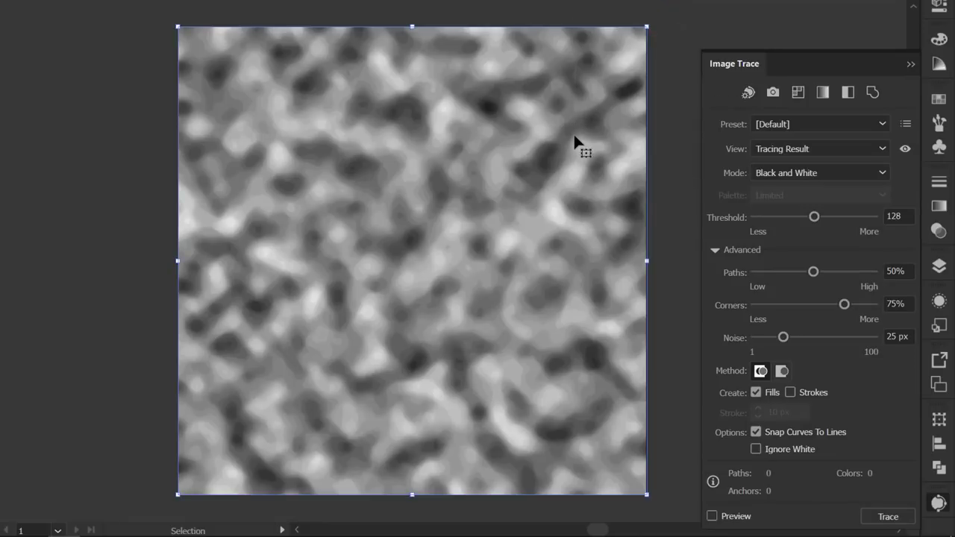
pyautogui.click(865, 173)
pyautogui.click(851, 209)
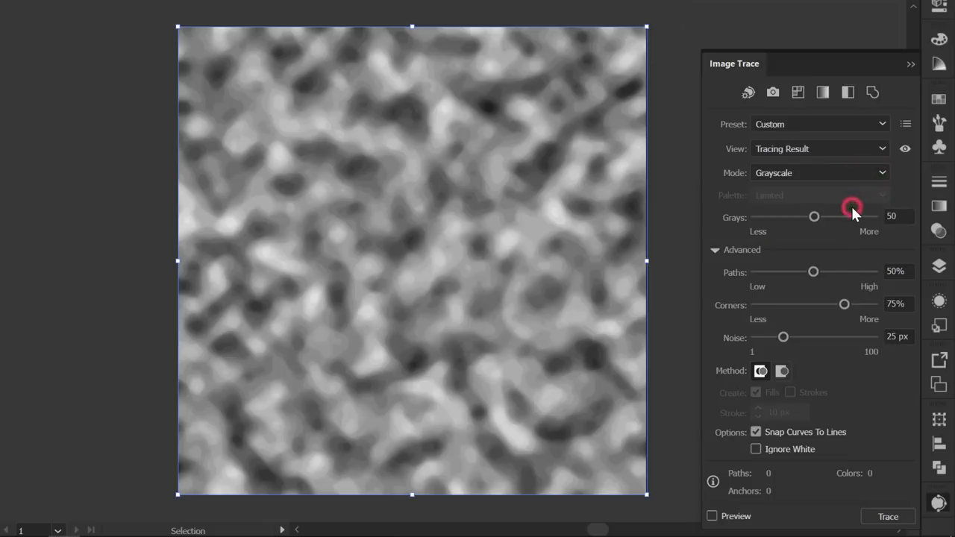
pyautogui.click(745, 520)
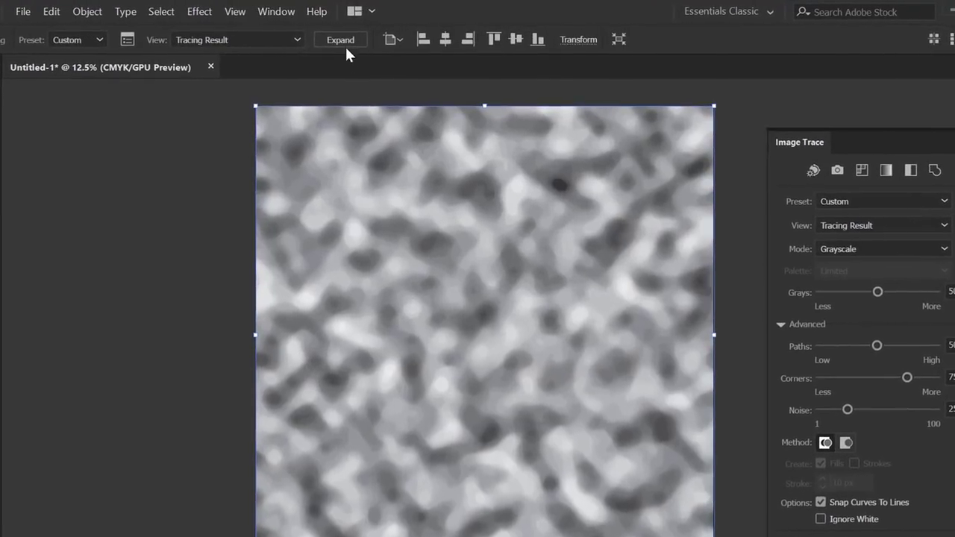
# Expand the grayscale trace into paths and ungroup them into separate objects.
pyautogui.click(359, 36)
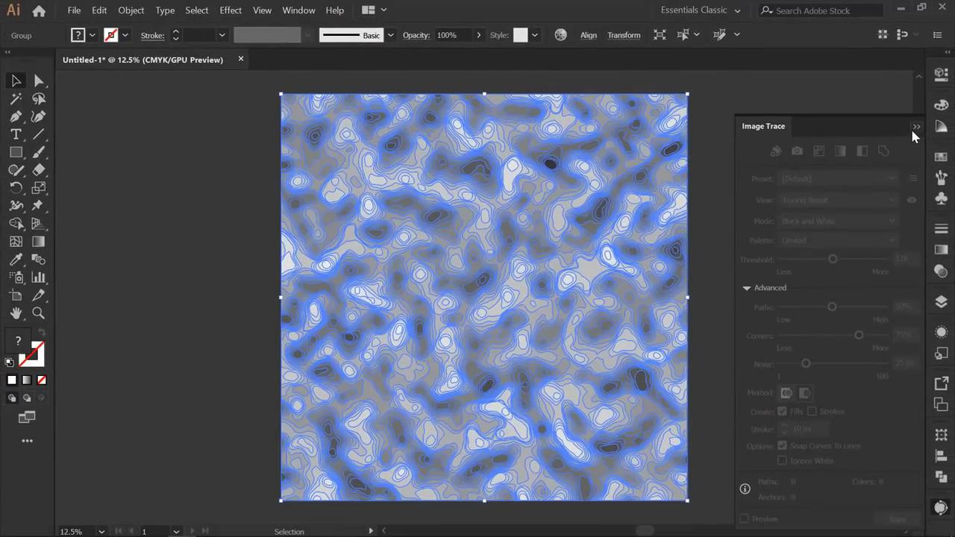
pyautogui.click(915, 129)
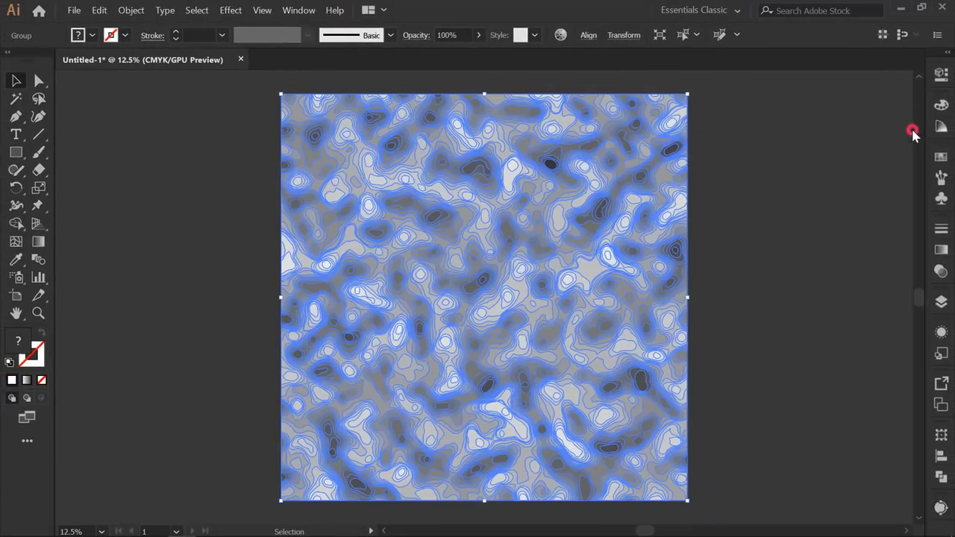
pyautogui.rightClick(498, 240)
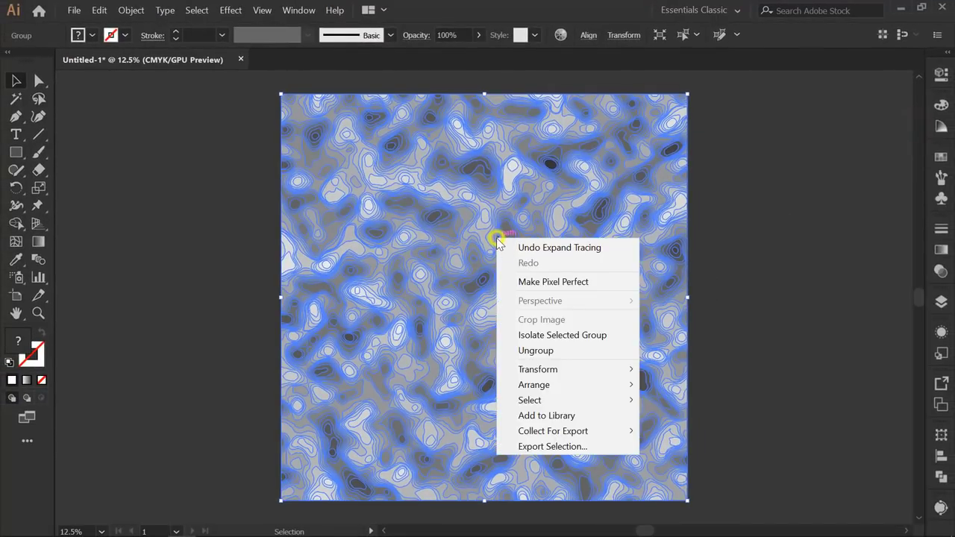
pyautogui.click(536, 351)
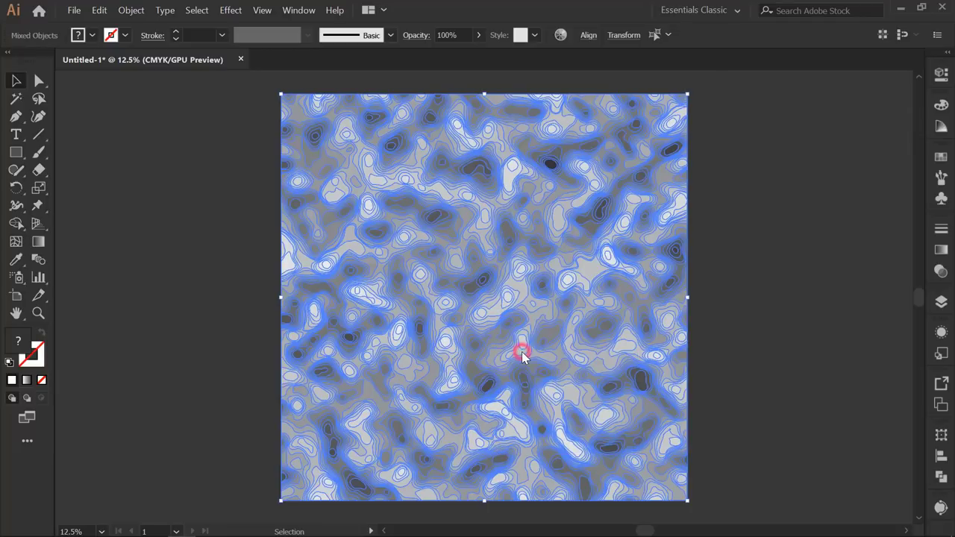
pyautogui.click(770, 241)
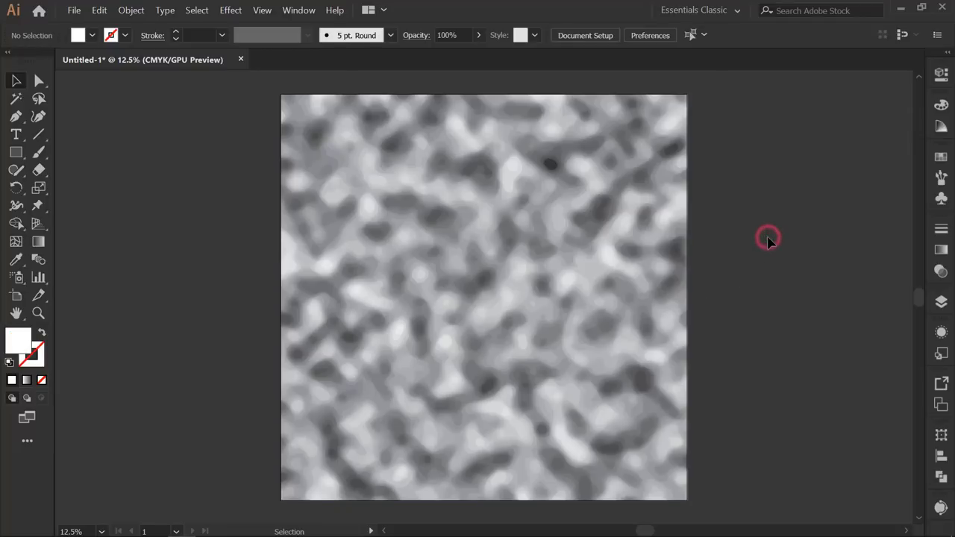
# Place LATE-STROLL-2.jpg as a linked image to the right of the artboard.
pyautogui.hotkey('ctrl', '-')
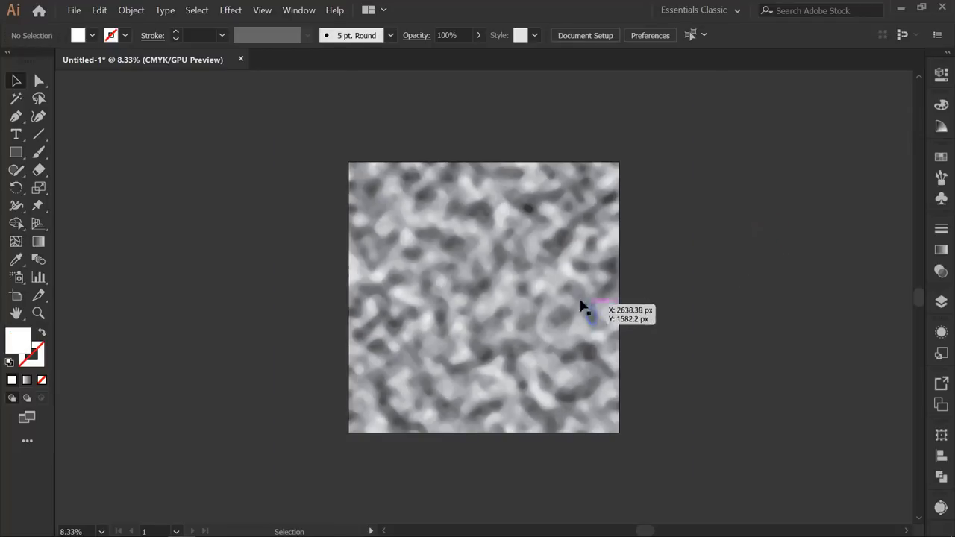
pyautogui.moveTo(565, 279)
pyautogui.mouseDown()
pyautogui.moveTo(530, 295)
pyautogui.moveTo(428, 280)
pyautogui.mouseUp()
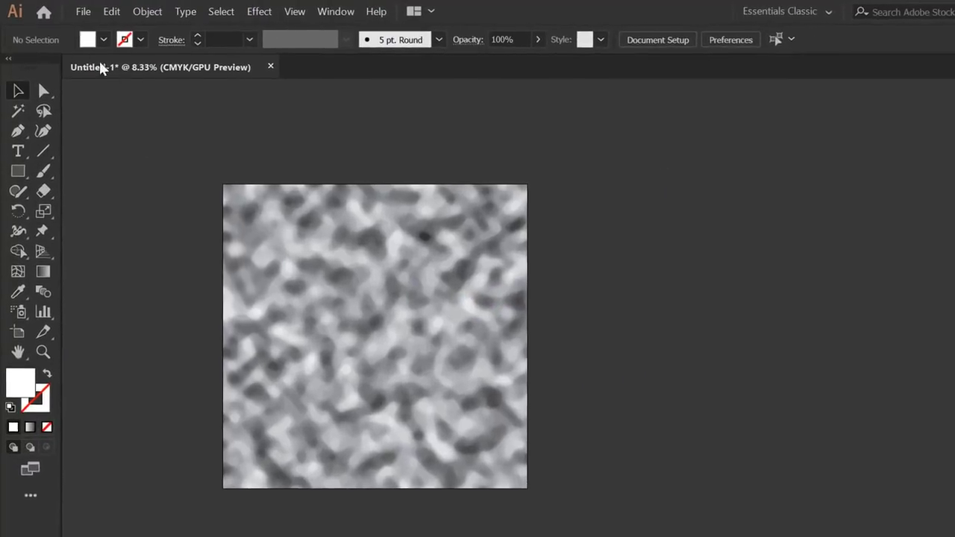
pyautogui.click(74, 10)
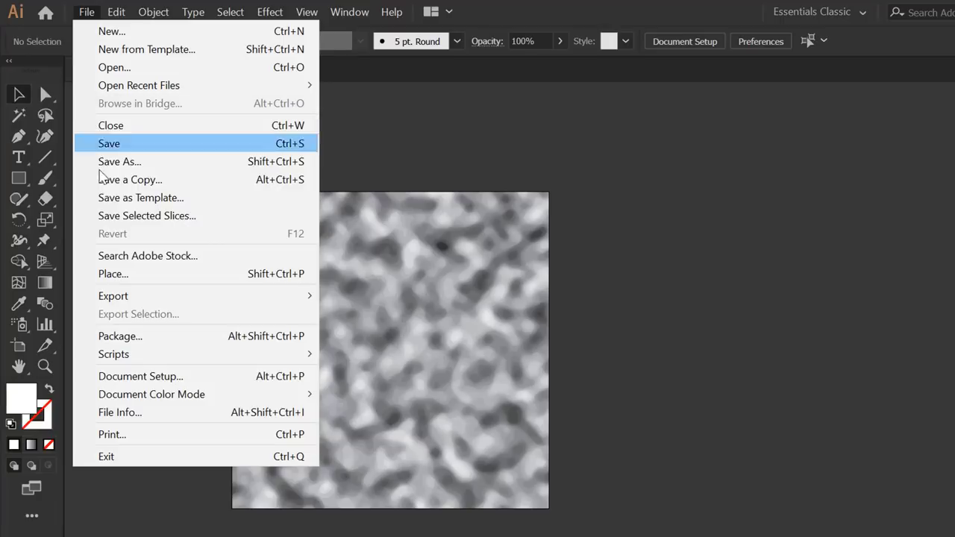
pyautogui.click(114, 273)
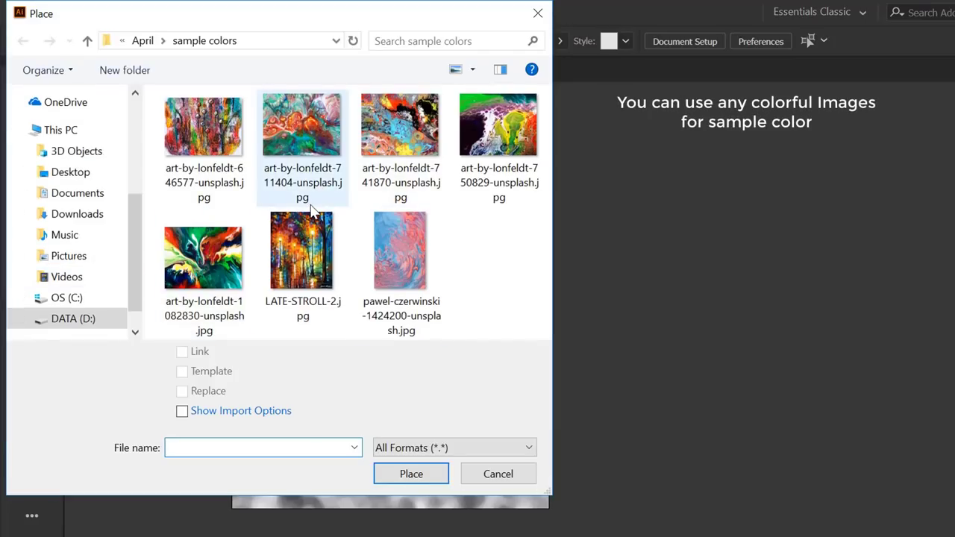
pyautogui.click(310, 247)
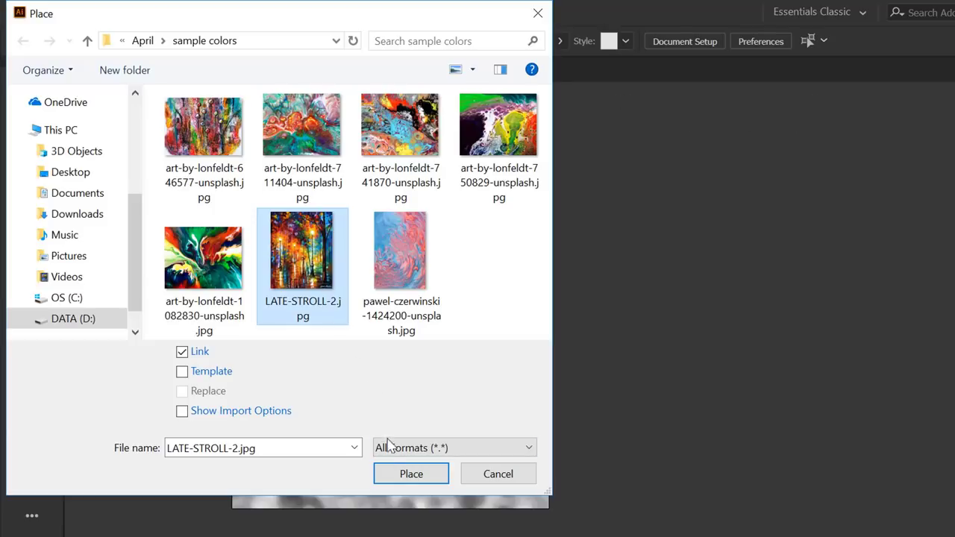
pyautogui.click(401, 474)
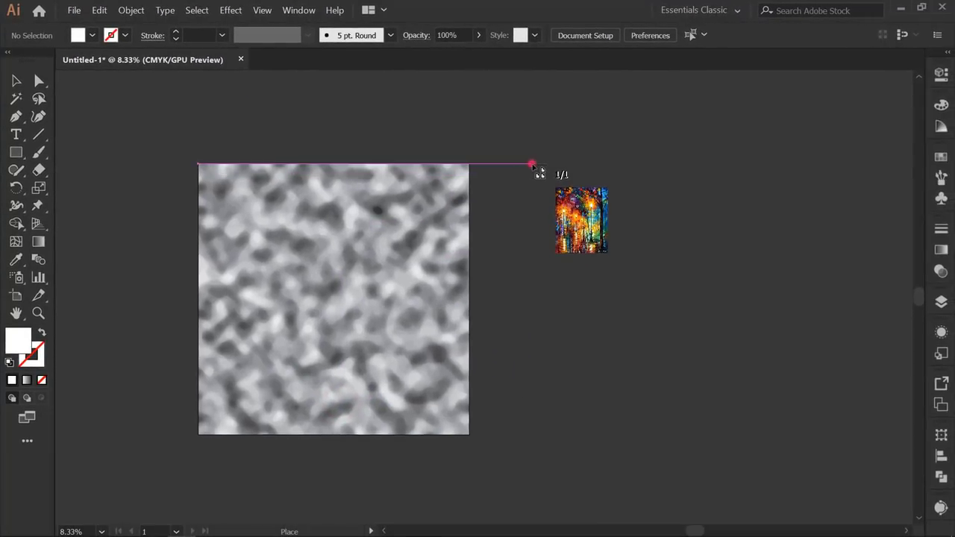
pyautogui.click(531, 164)
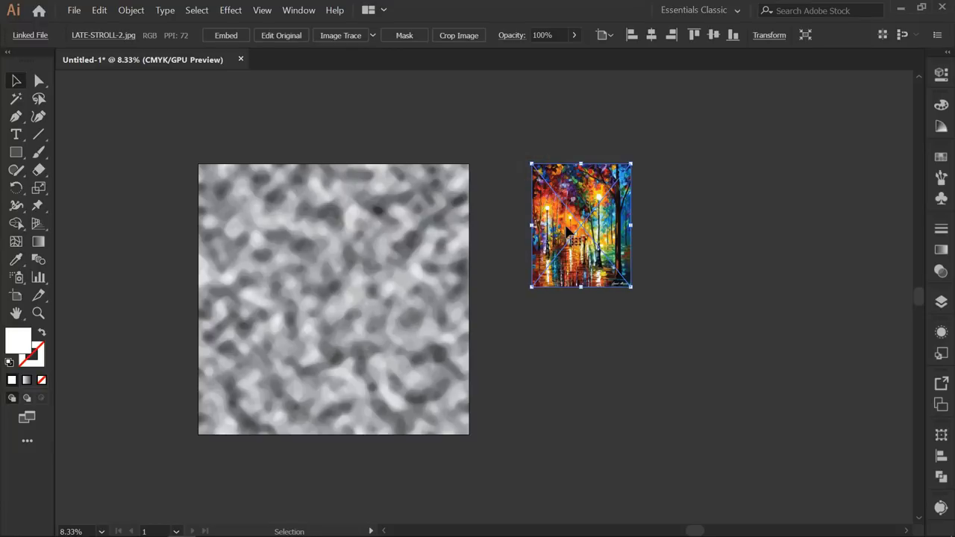
# Trace the LATE-STROLL-2 painting in Color mode with 30 colours and expand it into paths.
pyautogui.click(940, 508)
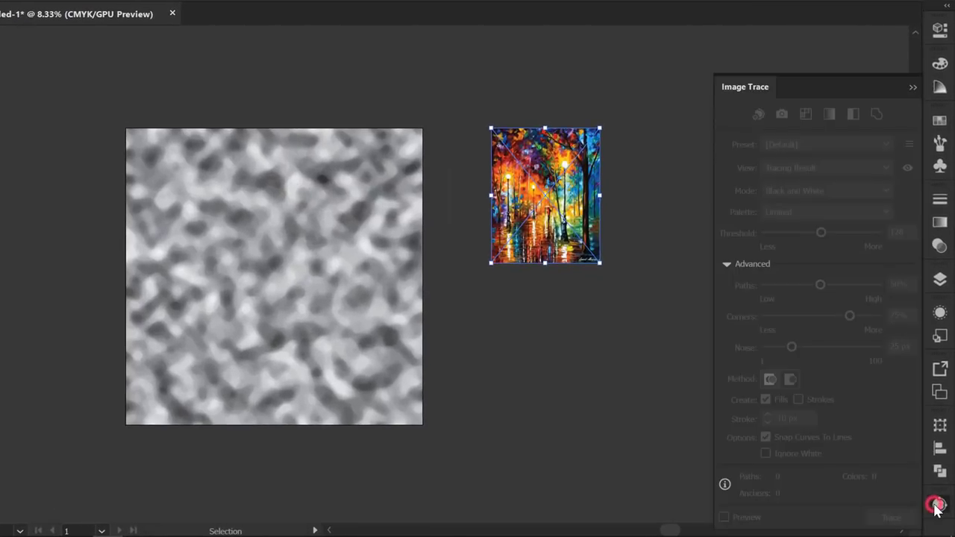
pyautogui.click(669, 160)
pyautogui.moveTo(620, 100); pyautogui.dragTo(539, 235)
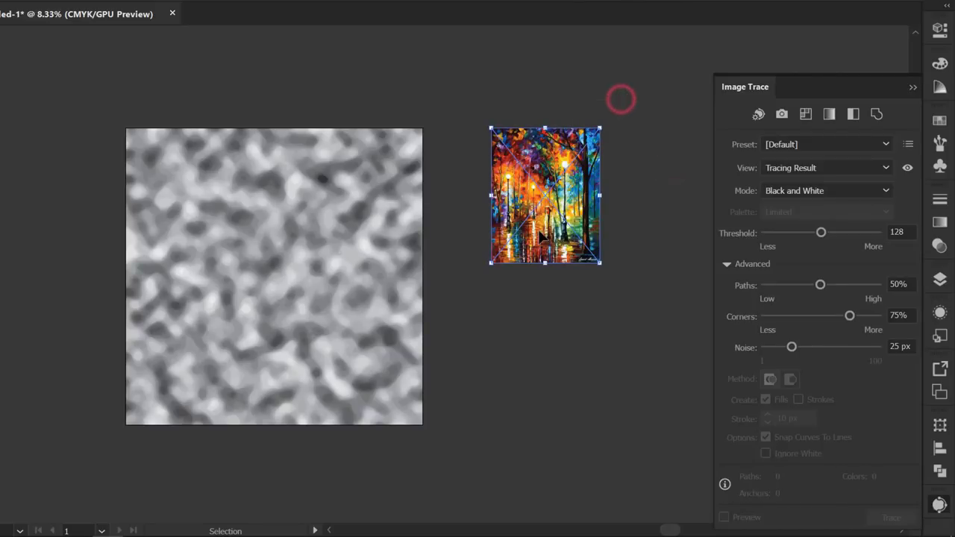
pyautogui.click(780, 192)
pyautogui.click(783, 209)
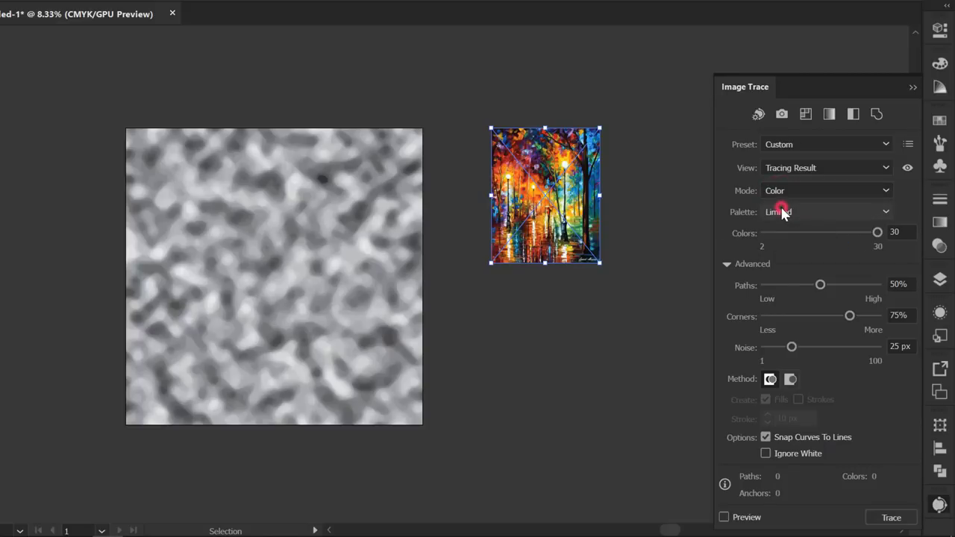
pyautogui.click(741, 519)
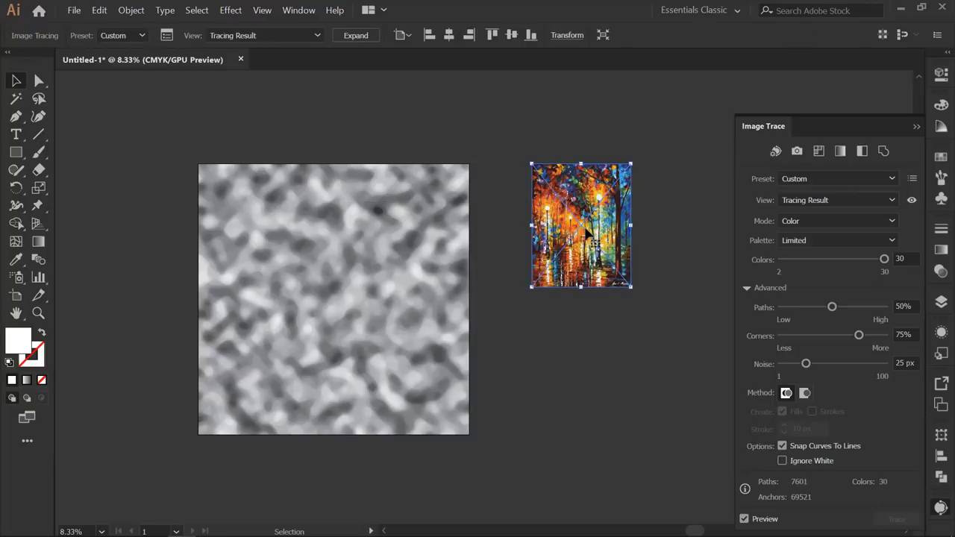
pyautogui.click(356, 35)
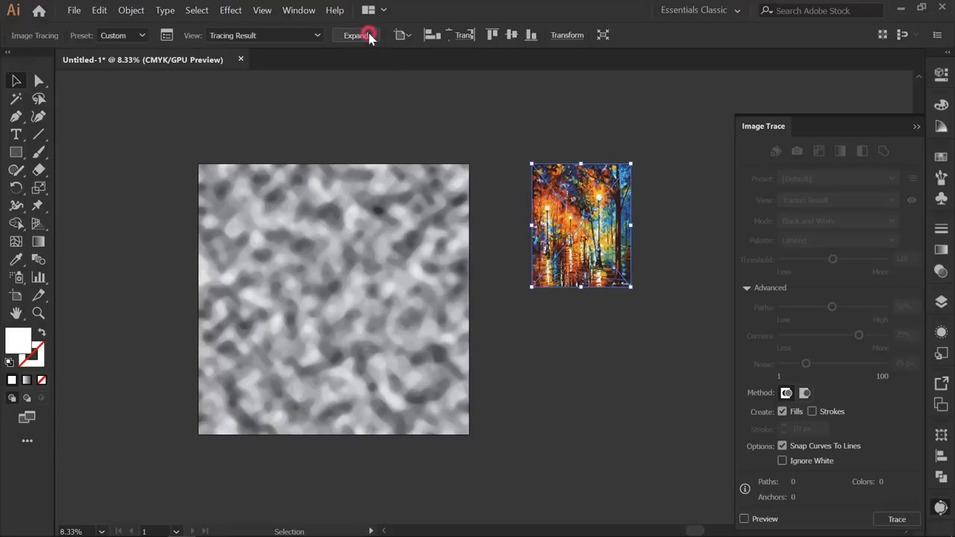
pyautogui.click(916, 127)
# Build a new swatch colour group from the traced painting's colours using Selected Artwork.
pyautogui.click(739, 256)
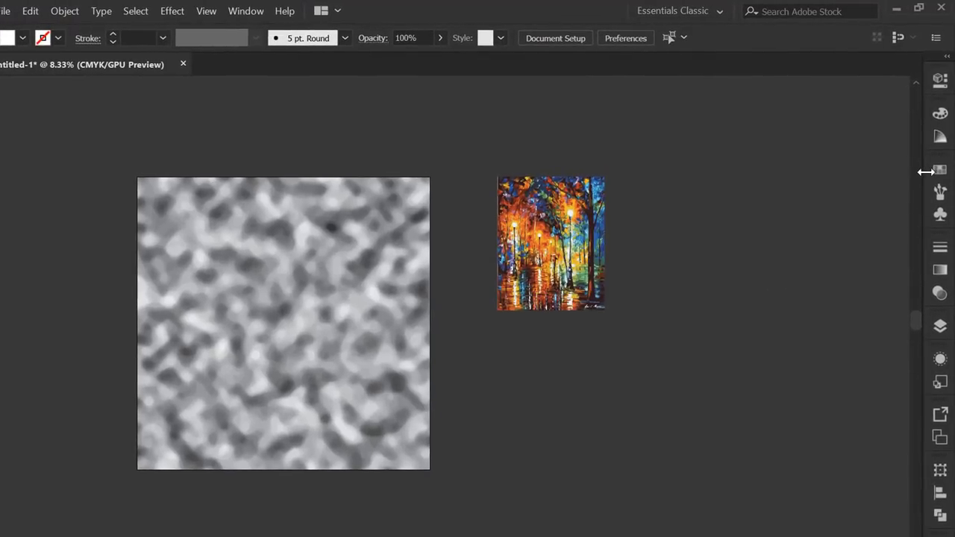
pyautogui.click(942, 170)
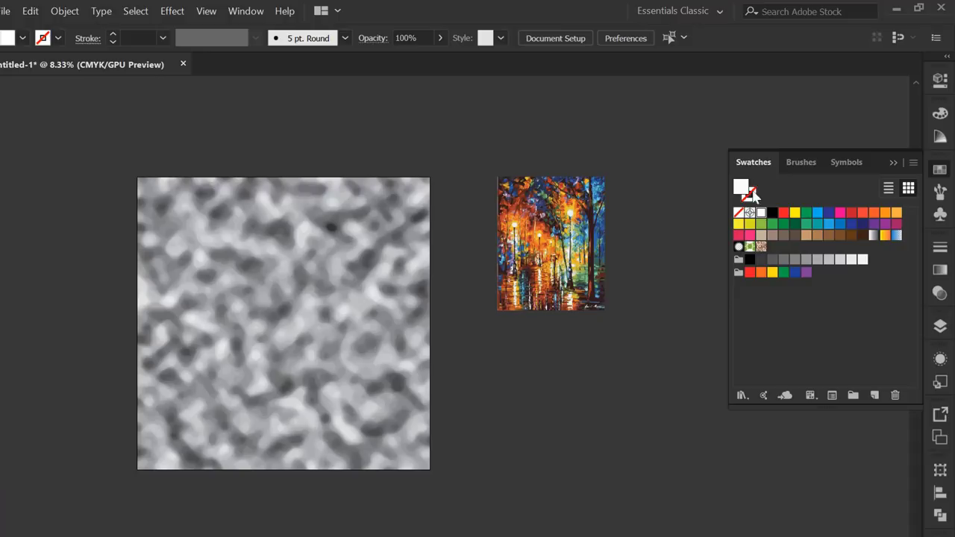
pyautogui.moveTo(483, 163); pyautogui.dragTo(630, 349)
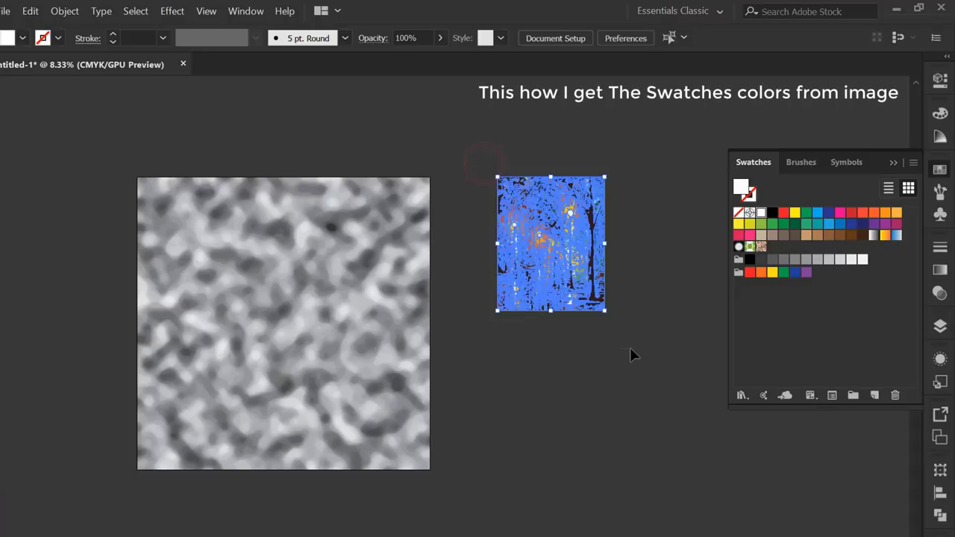
pyautogui.click(853, 395)
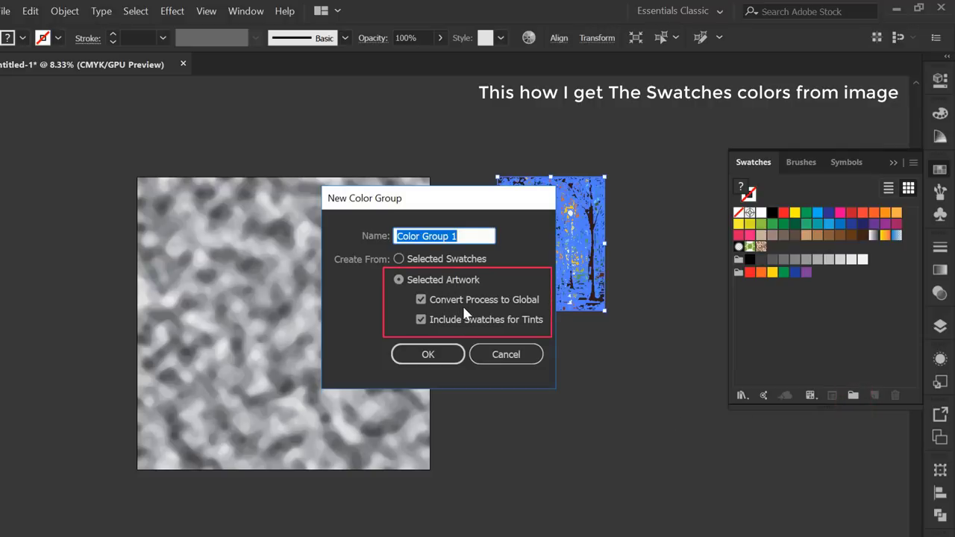
pyautogui.click(450, 355)
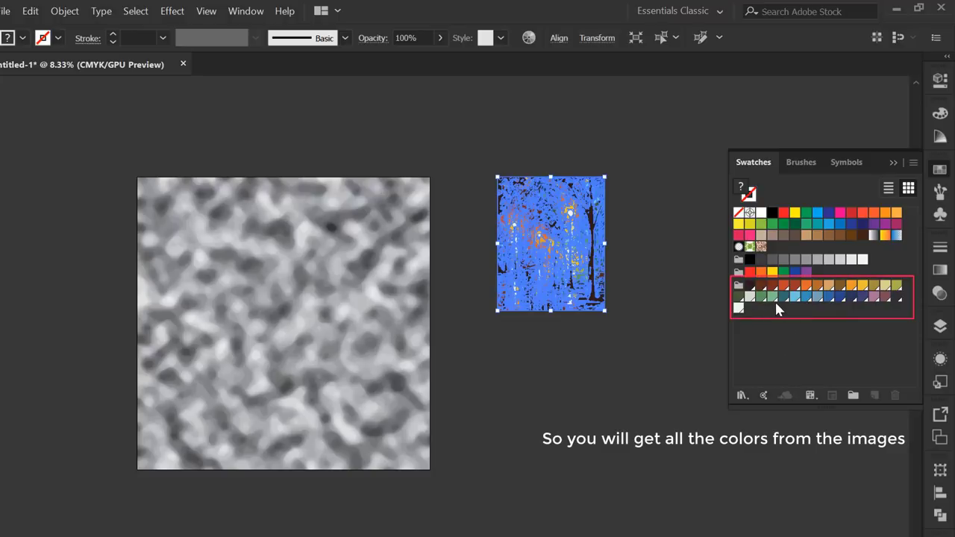
pyautogui.click(702, 335)
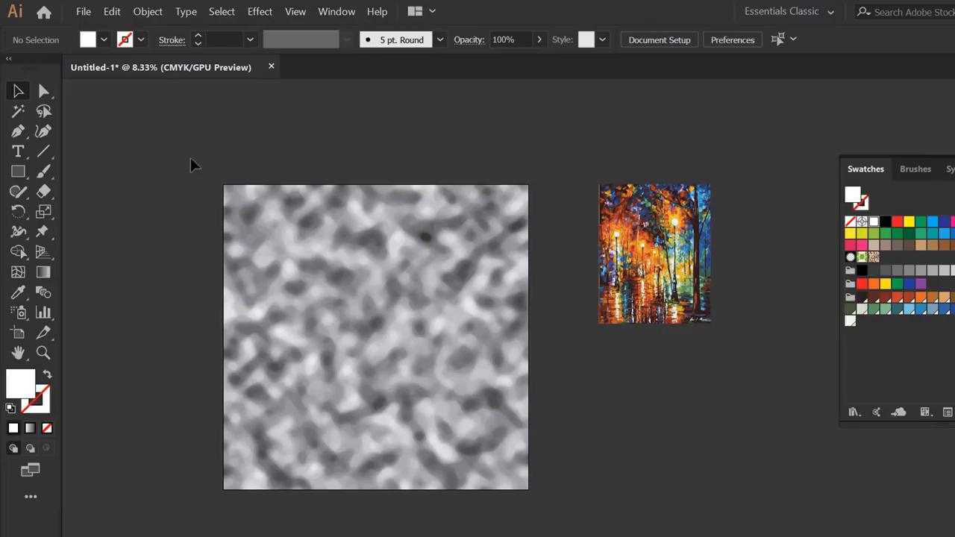
# Select the contour pattern and use the randomus script to fill it randomly from Color Group 1.
pyautogui.moveTo(191, 159)
pyautogui.mouseDown()
pyautogui.moveTo(568, 492)
pyautogui.moveTo(573, 509)
pyautogui.mouseUp()
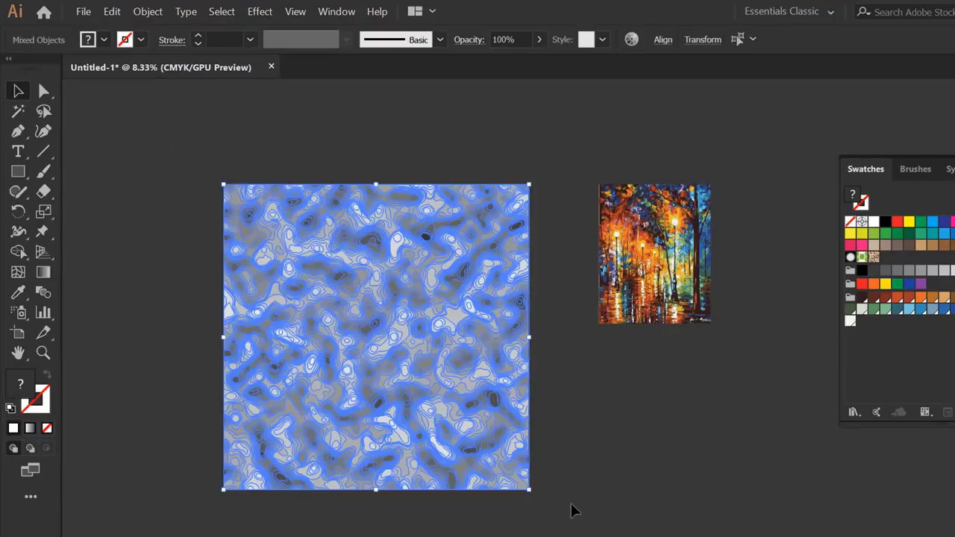
pyautogui.click(82, 12)
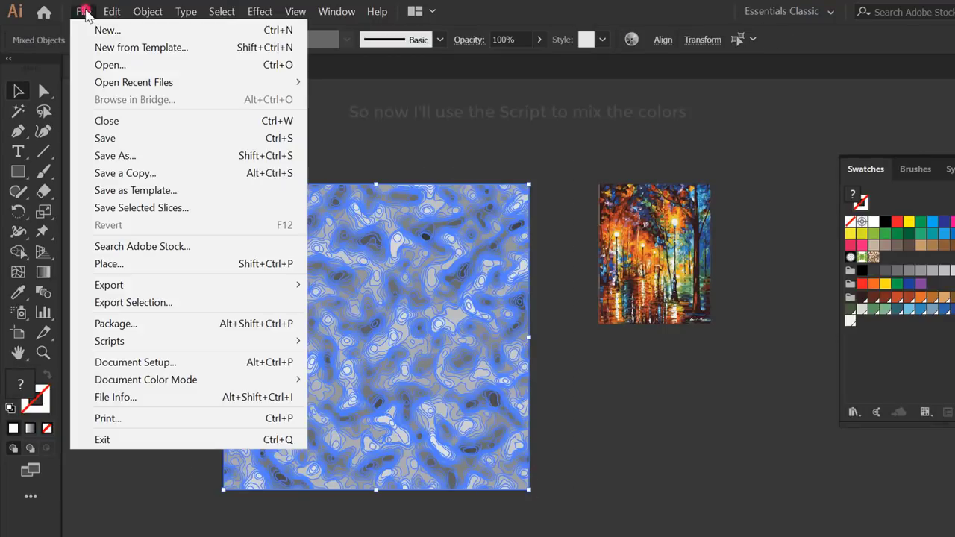
pyautogui.click(154, 341)
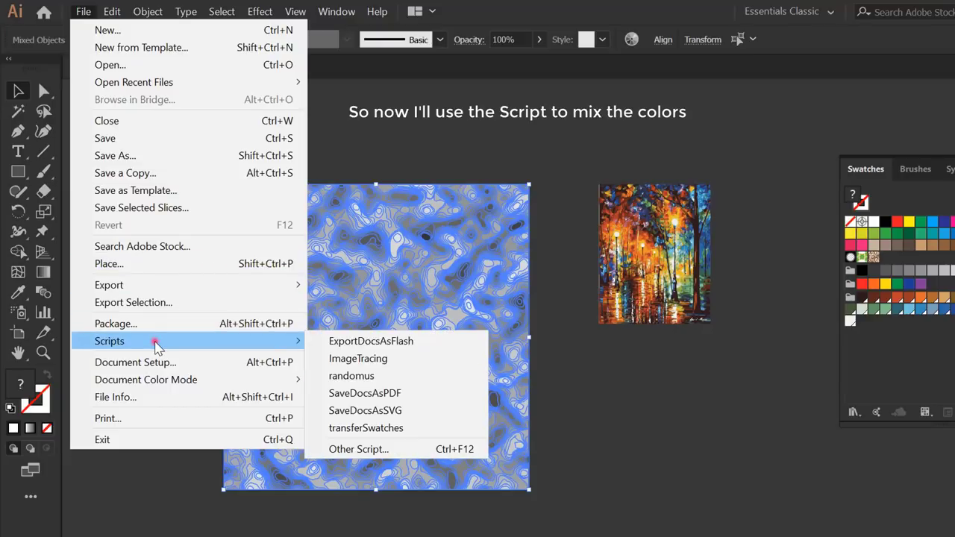
pyautogui.click(350, 376)
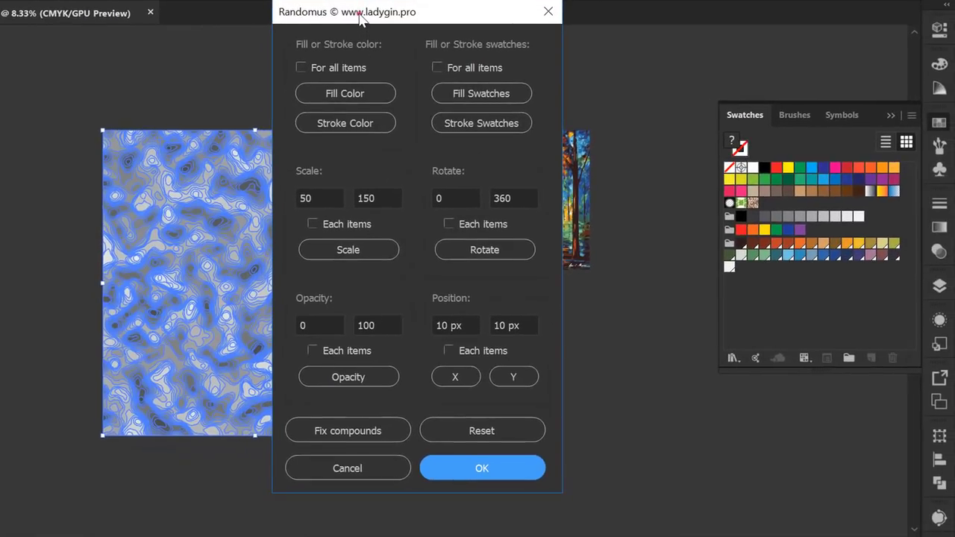
pyautogui.moveTo(422, 40); pyautogui.dragTo(549, 77)
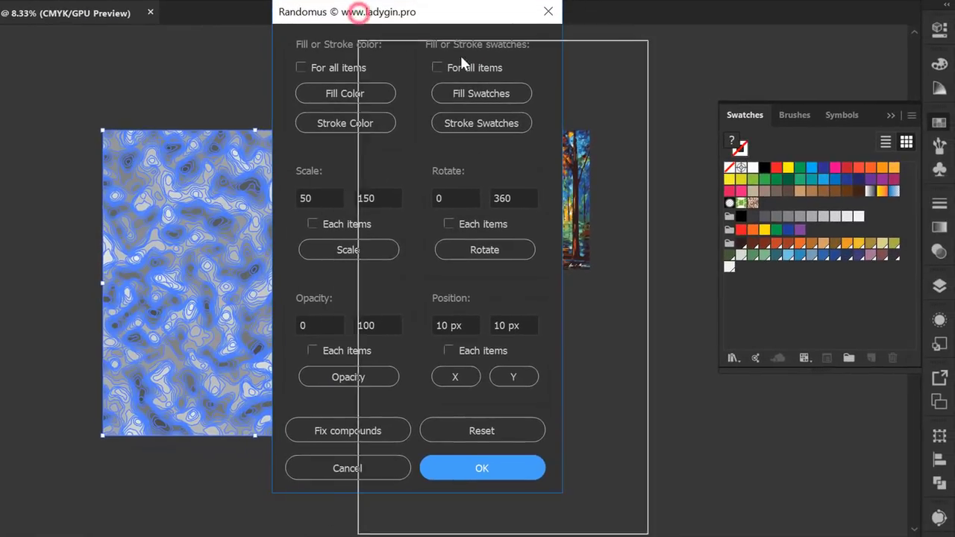
pyautogui.moveTo(485, 50); pyautogui.dragTo(485, 50)
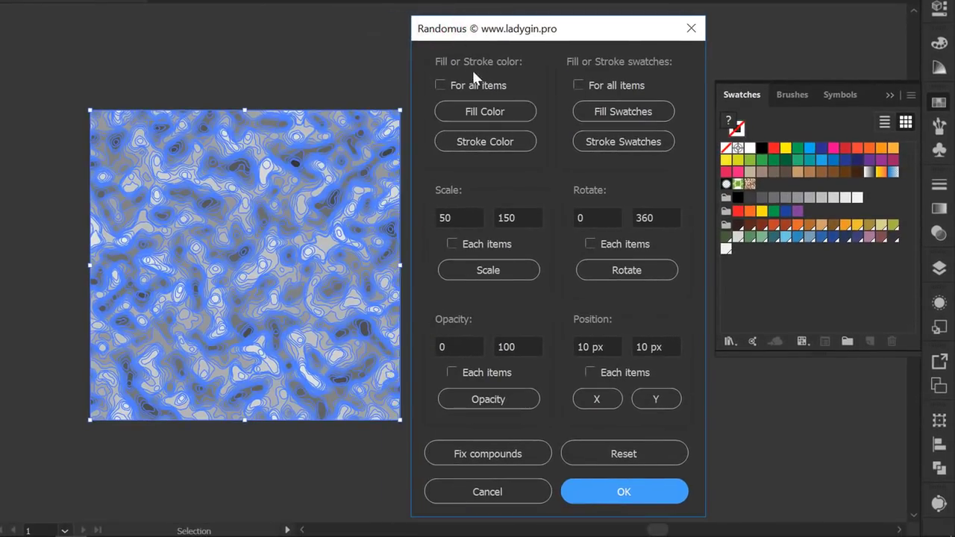
pyautogui.click(613, 112)
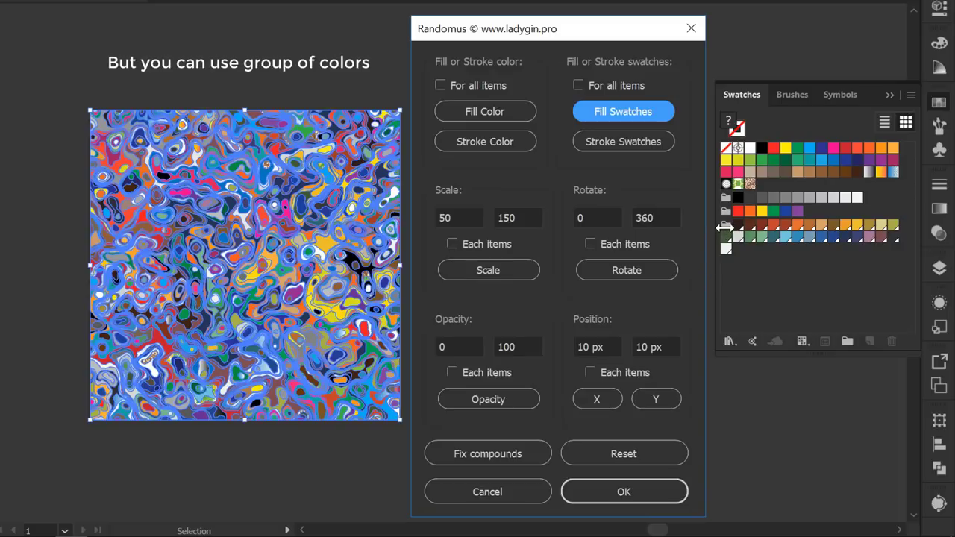
pyautogui.click(725, 224)
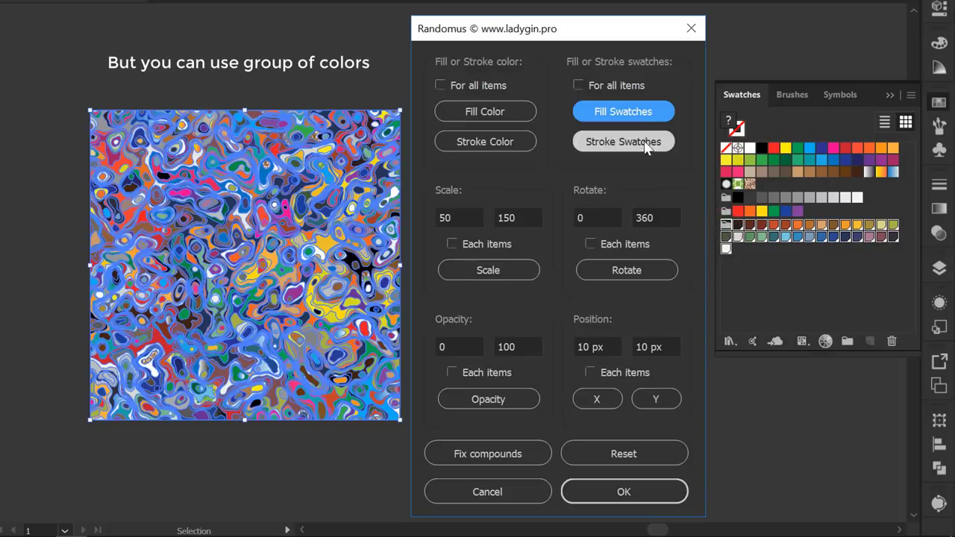
pyautogui.click(640, 115)
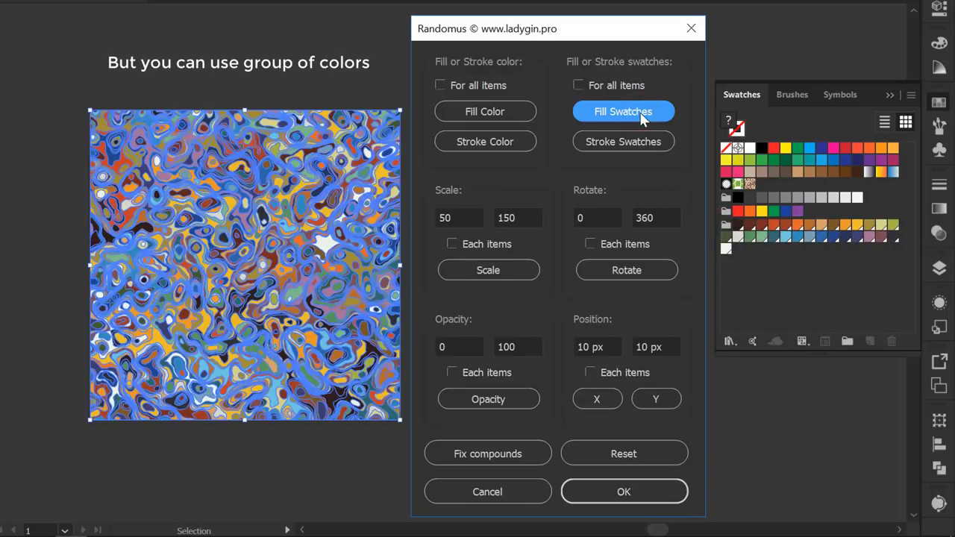
# Close the script, delete the painting image, then fit the artboard and zoom out one step.
pyautogui.click(665, 491)
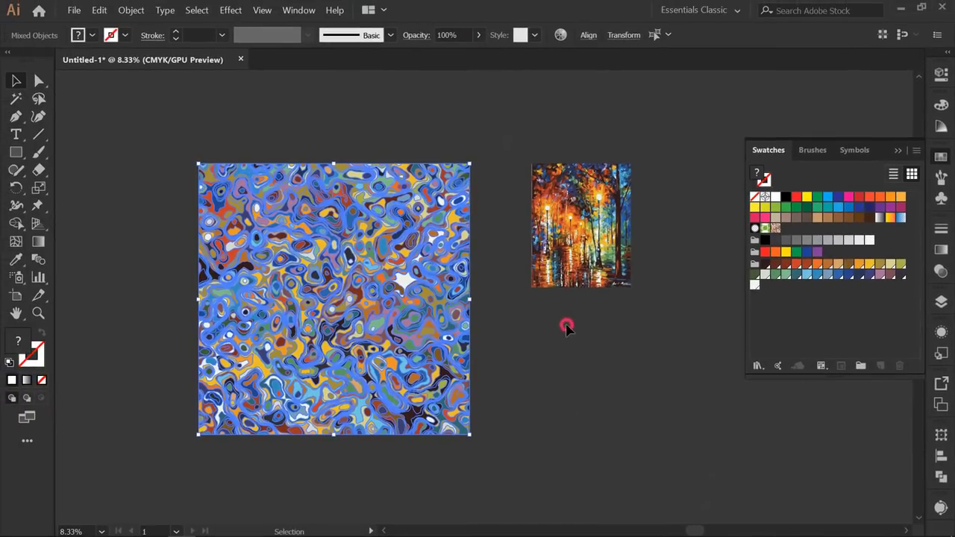
pyautogui.click(567, 328)
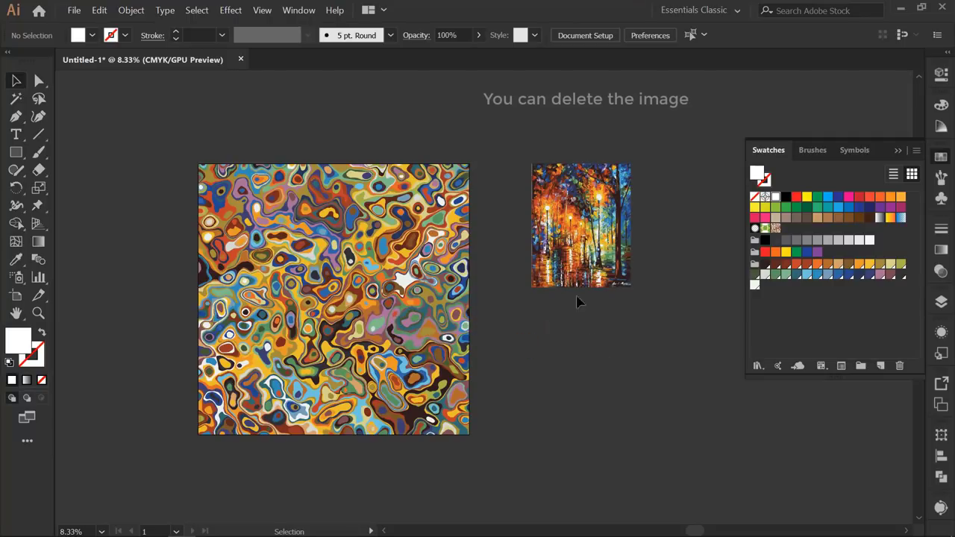
pyautogui.moveTo(604, 237); pyautogui.dragTo(658, 324)
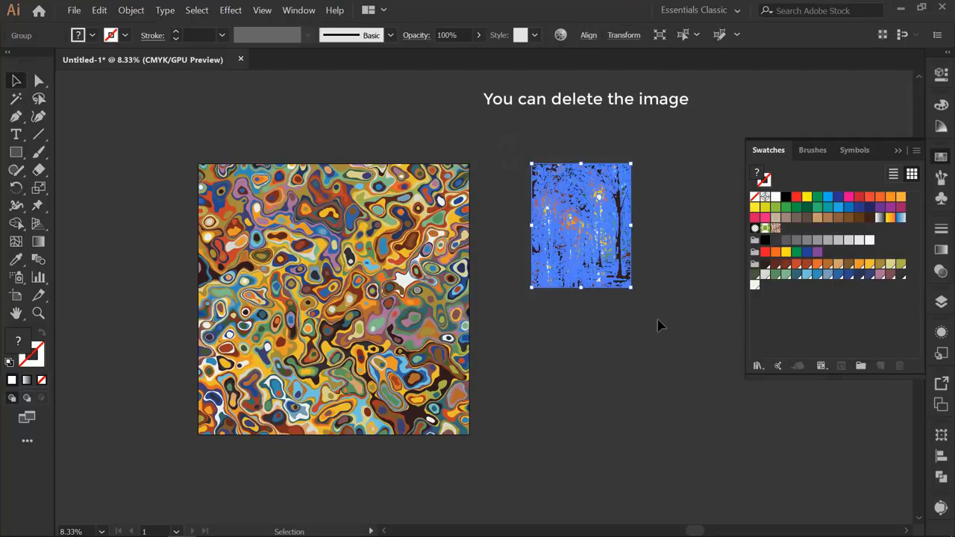
pyautogui.press('Delete')
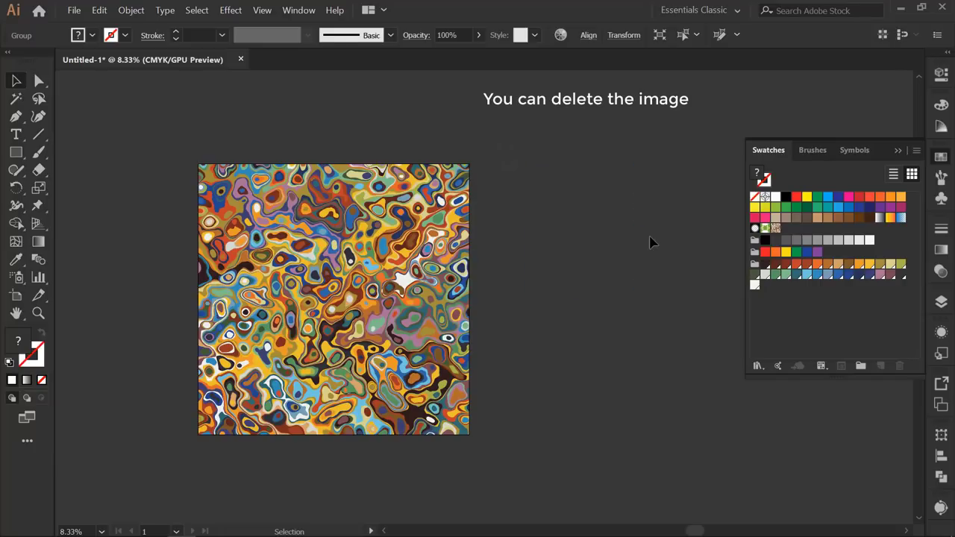
pyautogui.hotkey('ctrl', '0')
pyautogui.hotkey('ctrl', '-')
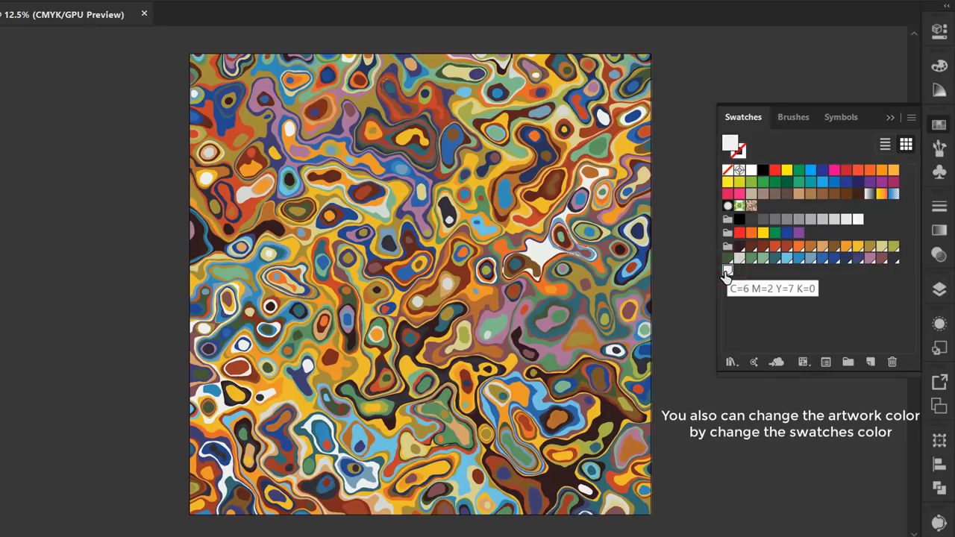
# Change the global swatch in HSB mode to yellow: H 52°, S 68%, B 98%, with preview on.
pyautogui.doubleClick(727, 272)
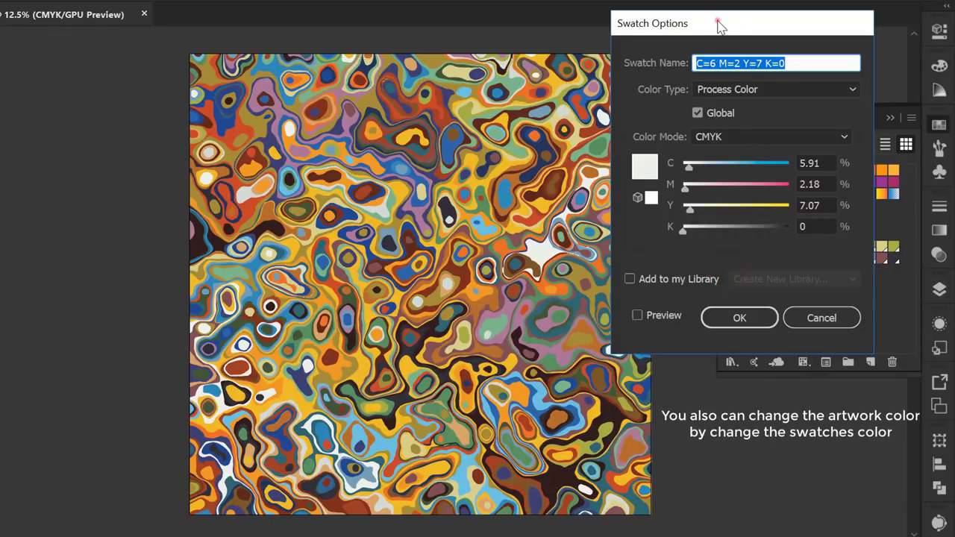
pyautogui.moveTo(716, 24); pyautogui.dragTo(767, 72)
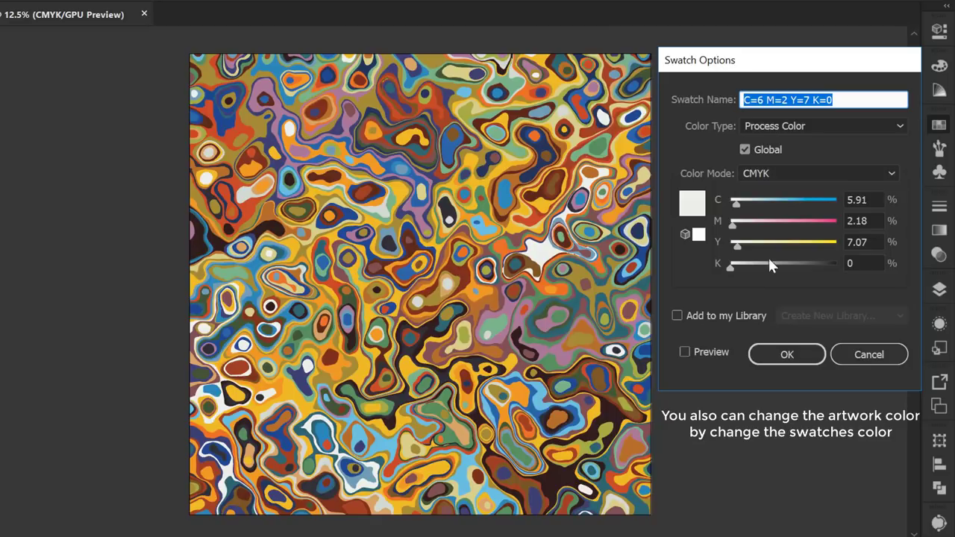
pyautogui.click(720, 353)
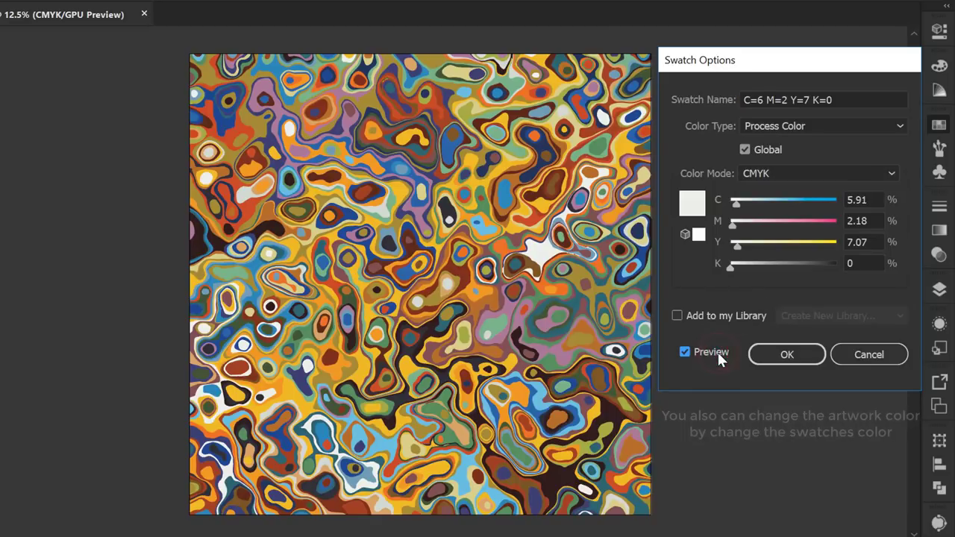
pyautogui.click(772, 173)
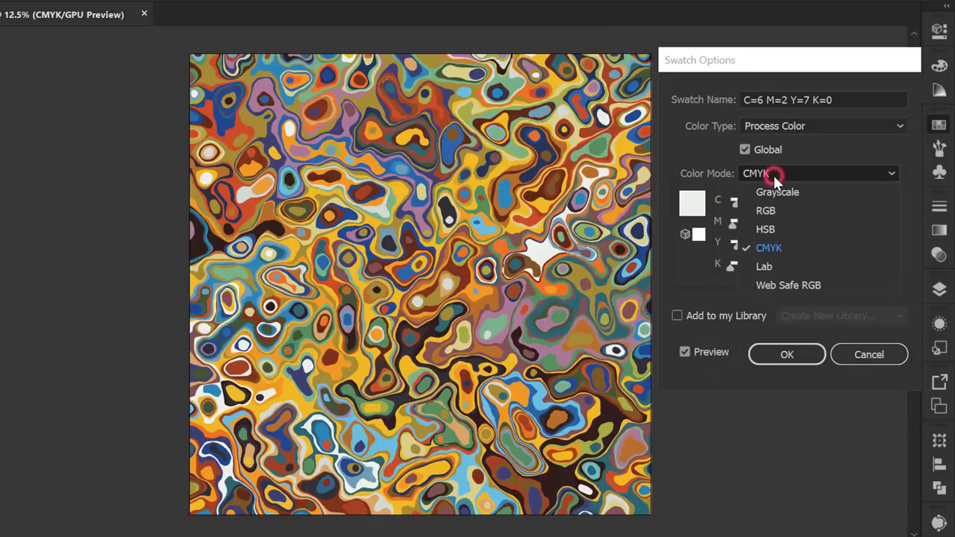
pyautogui.click(768, 227)
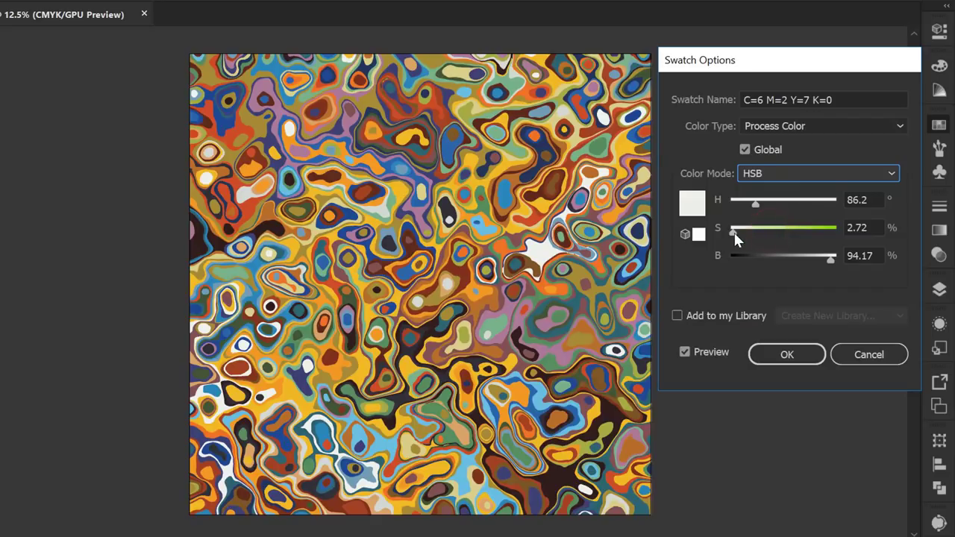
pyautogui.moveTo(734, 232); pyautogui.dragTo(756, 230)
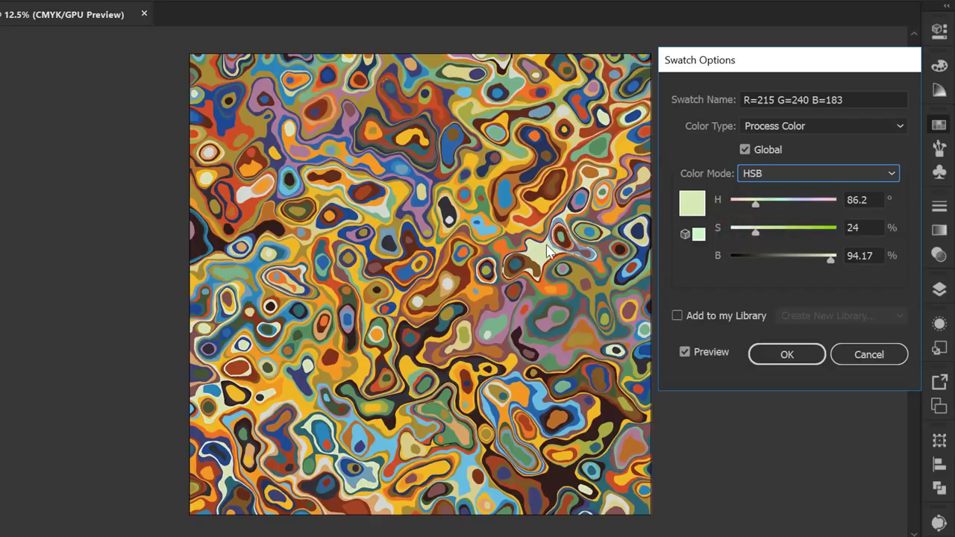
pyautogui.moveTo(753, 201)
pyautogui.mouseDown()
pyautogui.moveTo(780, 204)
pyautogui.moveTo(795, 230)
pyautogui.moveTo(744, 203)
pyautogui.mouseUp()
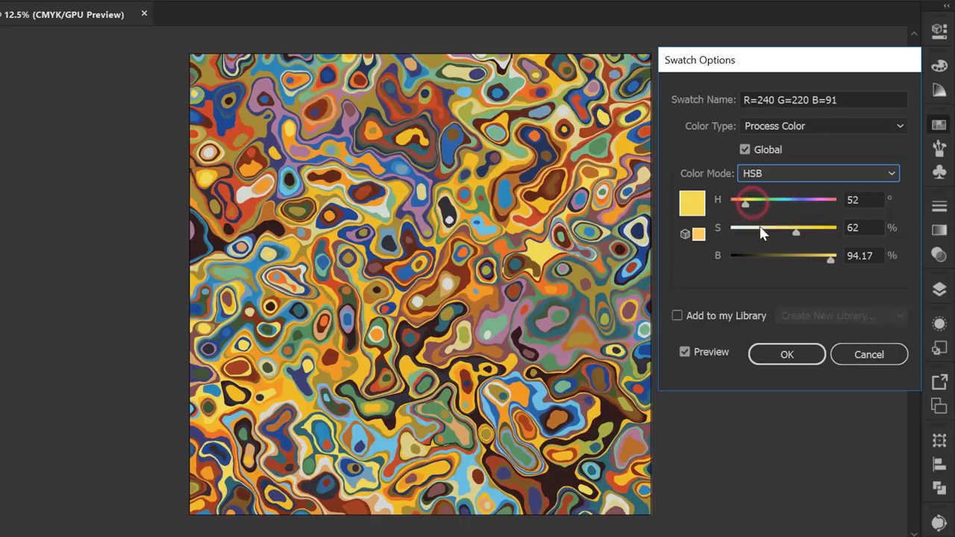
pyautogui.moveTo(828, 258); pyautogui.dragTo(835, 258)
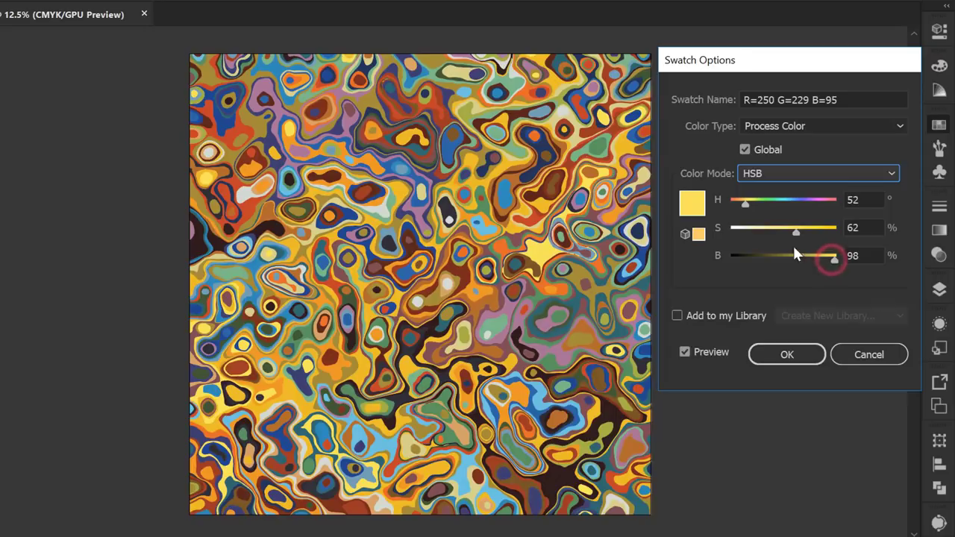
pyautogui.moveTo(796, 228); pyautogui.dragTo(802, 230)
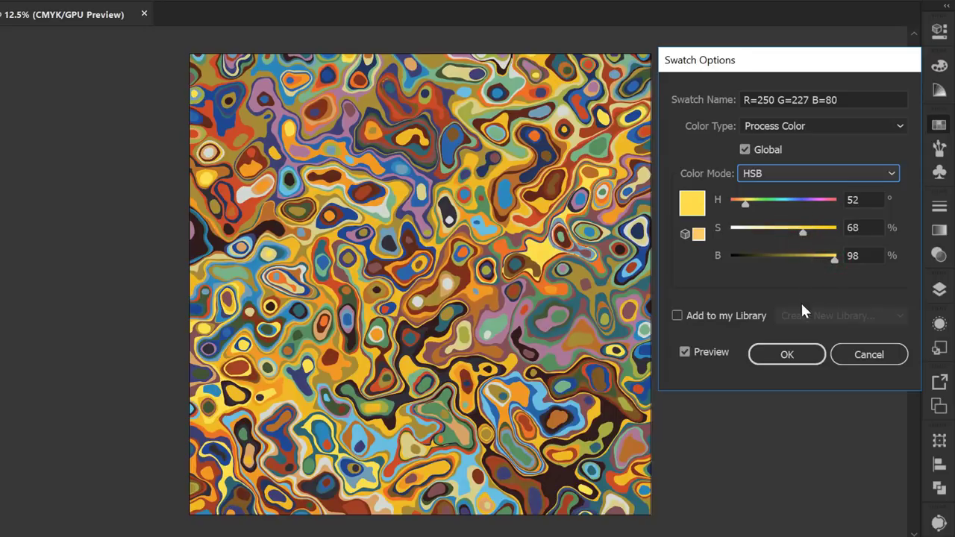
# Confirm the swatch change, then select the entire contour pattern and copy it.
pyautogui.click(799, 353)
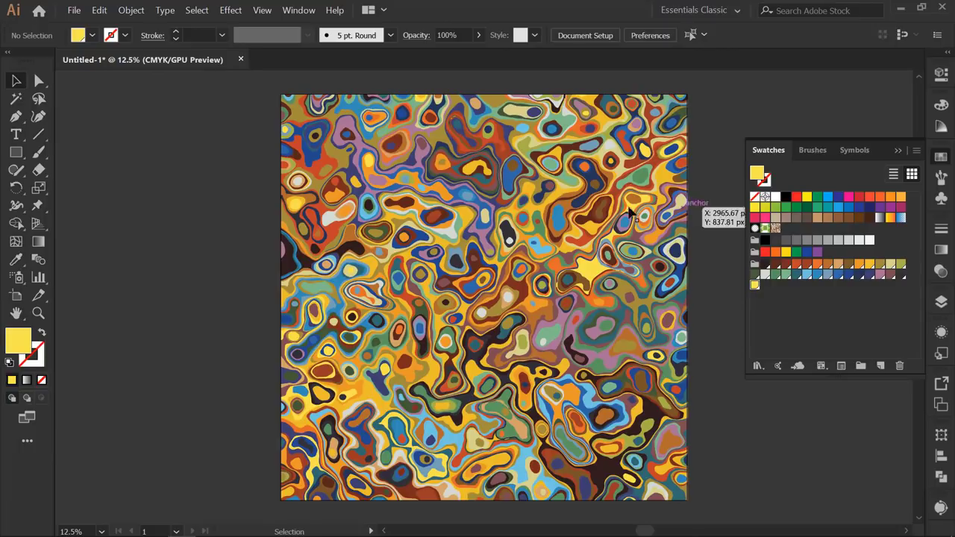
pyautogui.moveTo(256, 74); pyautogui.dragTo(712, 473)
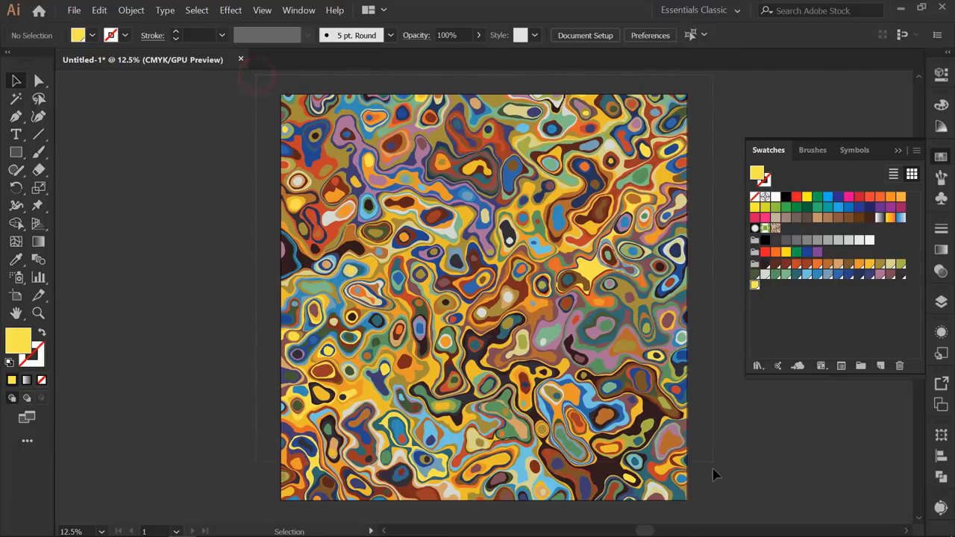
pyautogui.moveTo(712, 511); pyautogui.dragTo(716, 512)
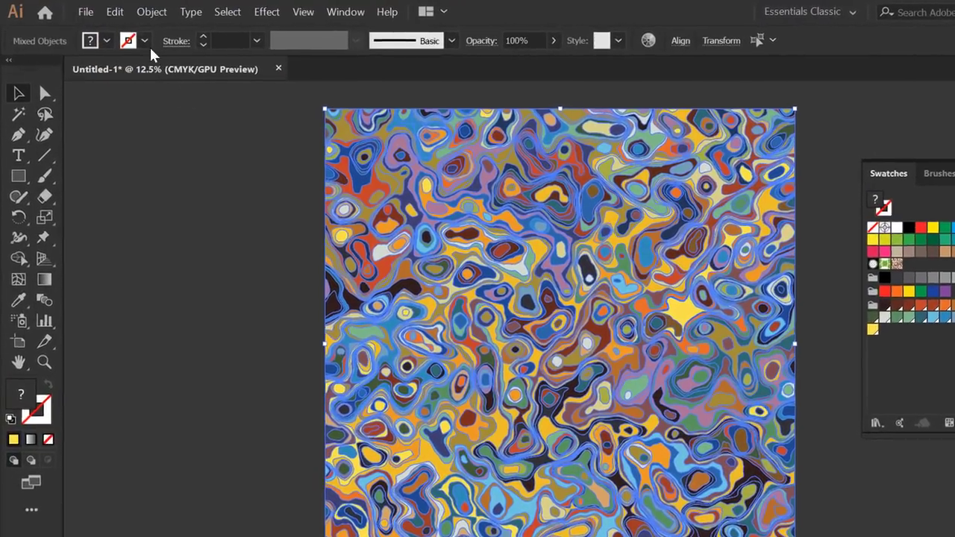
pyautogui.click(114, 12)
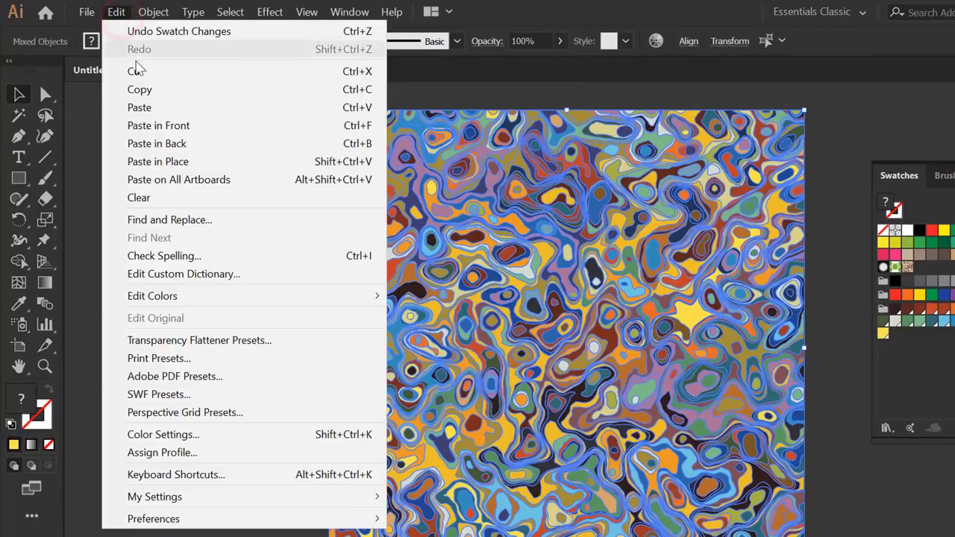
pyautogui.click(145, 91)
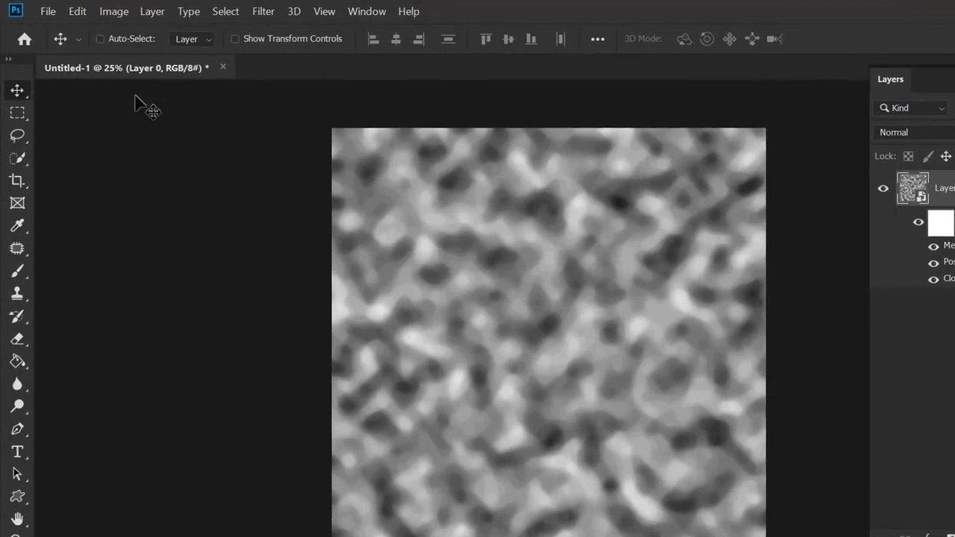
# Paste the pattern as pixels into Layer 1 and convert Layer 1 to a Smart Object.
pyautogui.click(70, 12)
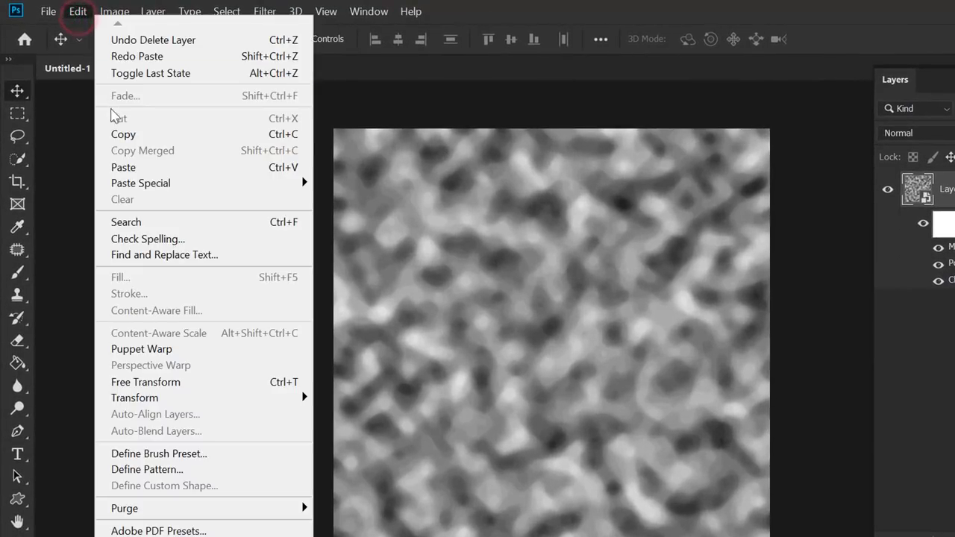
pyautogui.click(125, 169)
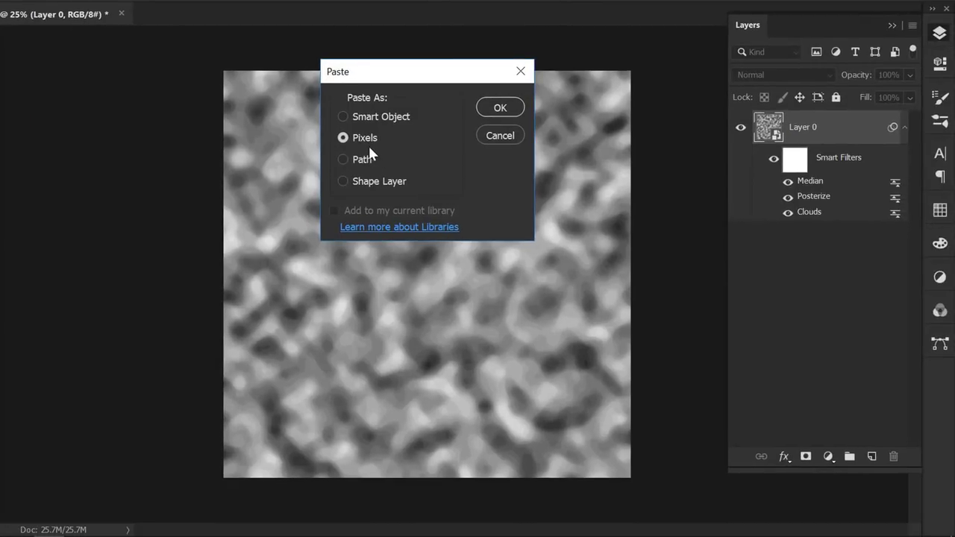
pyautogui.click(500, 108)
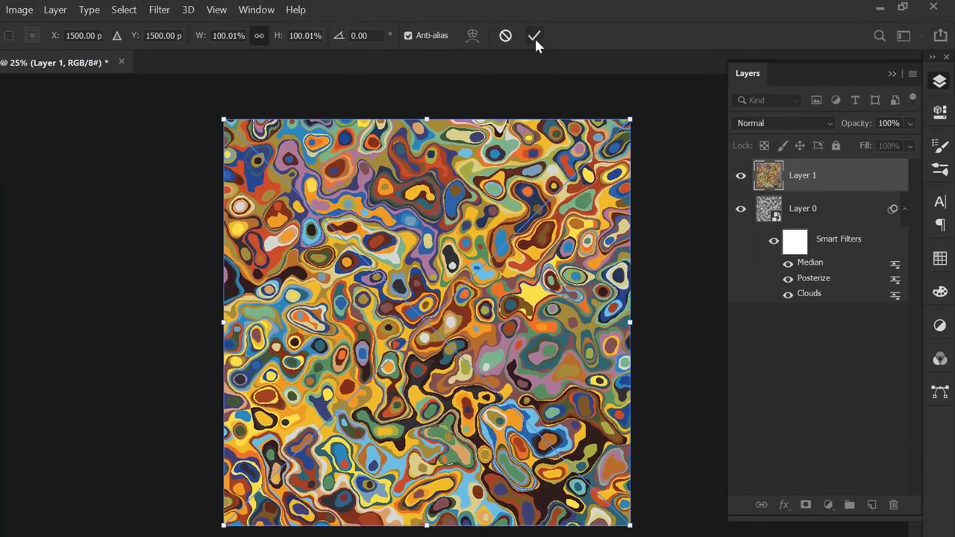
pyautogui.click(534, 37)
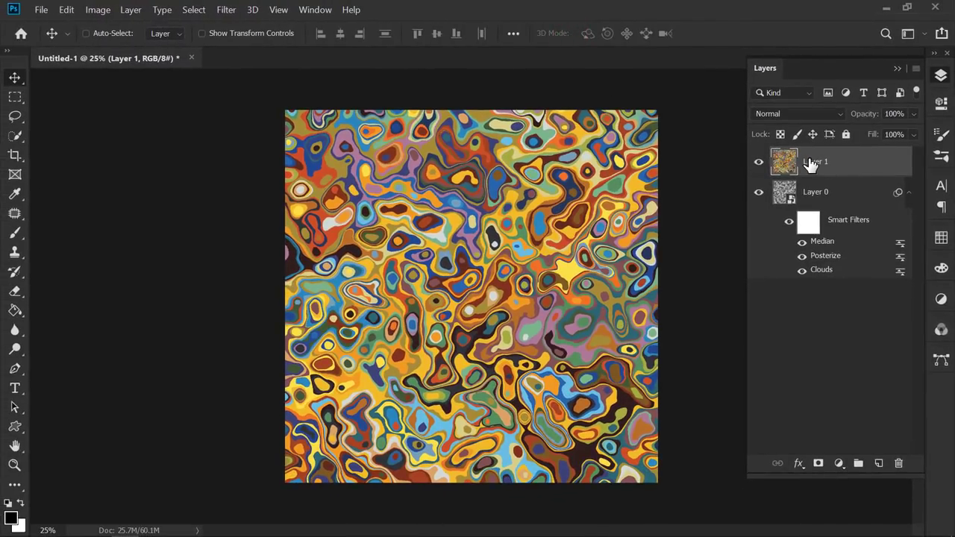
pyautogui.rightClick(810, 164)
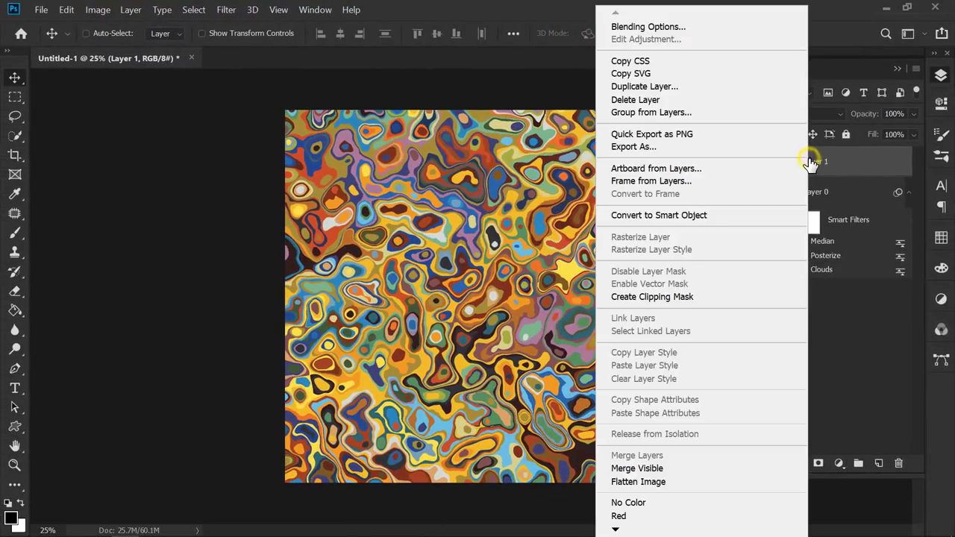
pyautogui.click(750, 218)
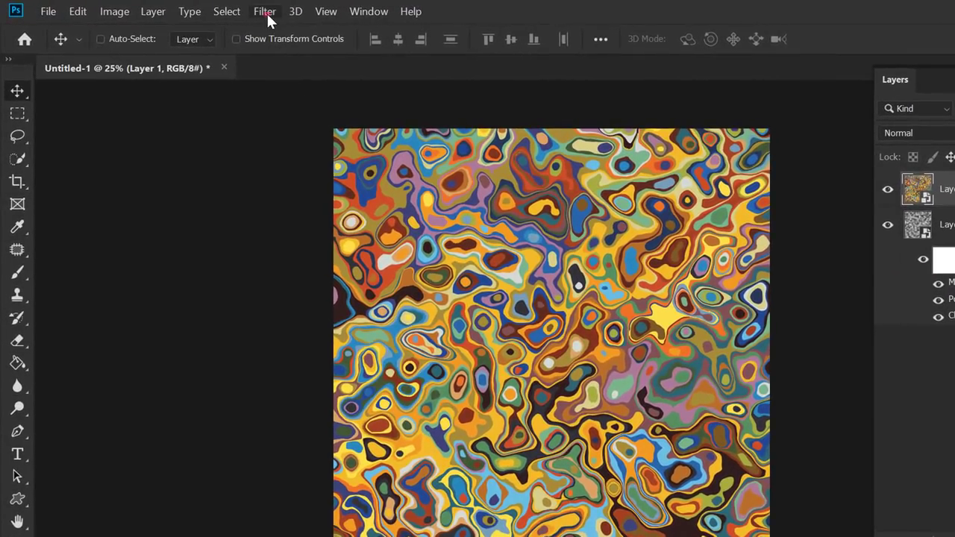
# Apply an Oil Paint smart filter with Stylization 10 and Shine 0.5, then zoom to inspect it.
pyautogui.click(266, 13)
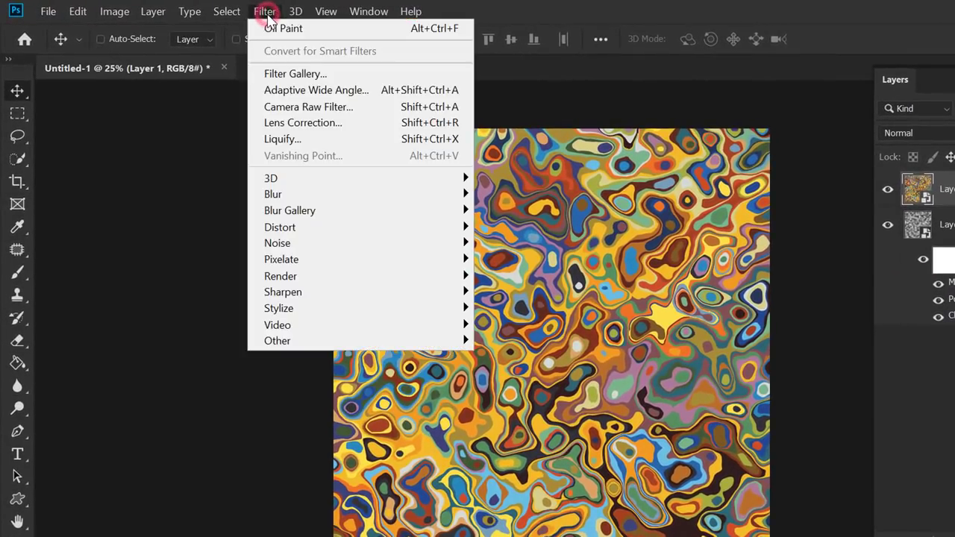
pyautogui.click(316, 309)
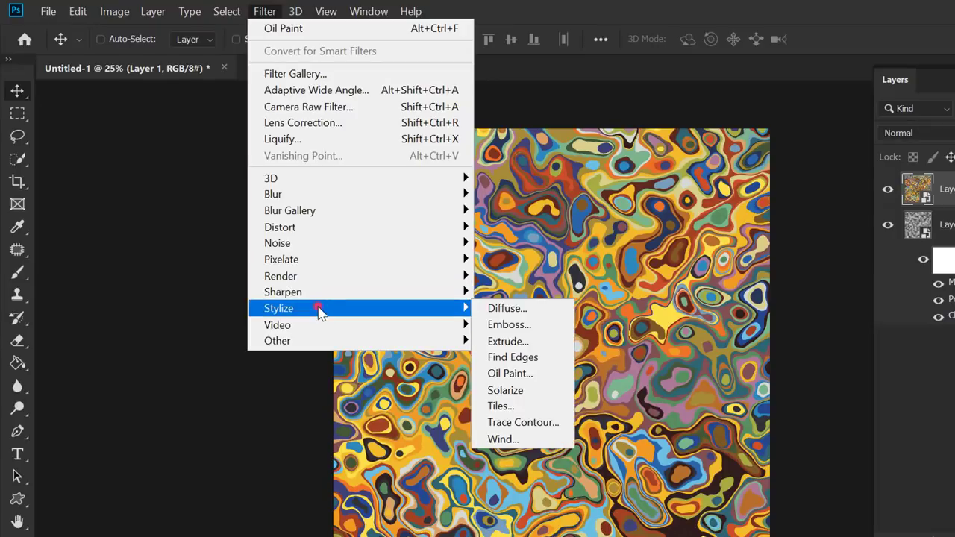
pyautogui.click(510, 373)
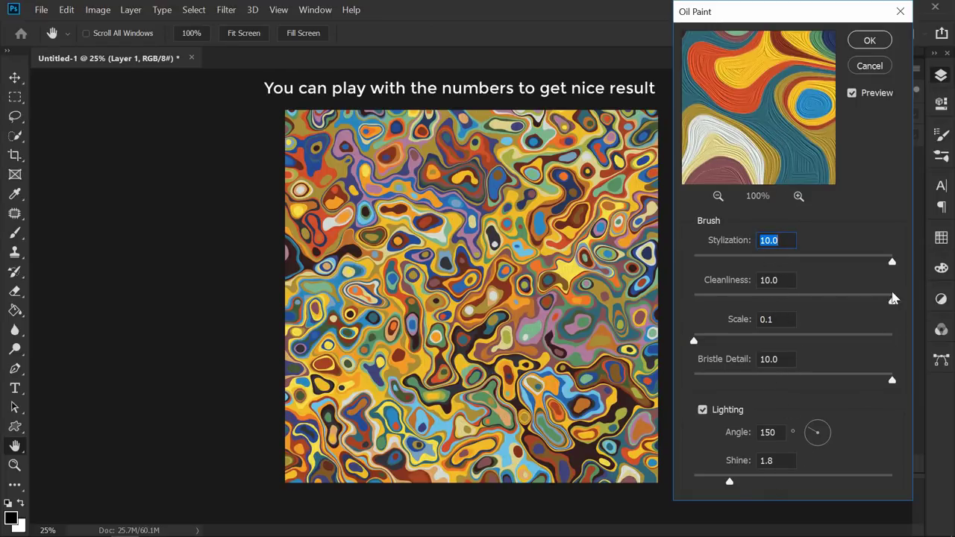
pyautogui.moveTo(891, 261)
pyautogui.mouseDown()
pyautogui.moveTo(869, 265)
pyautogui.moveTo(917, 266)
pyautogui.mouseUp()
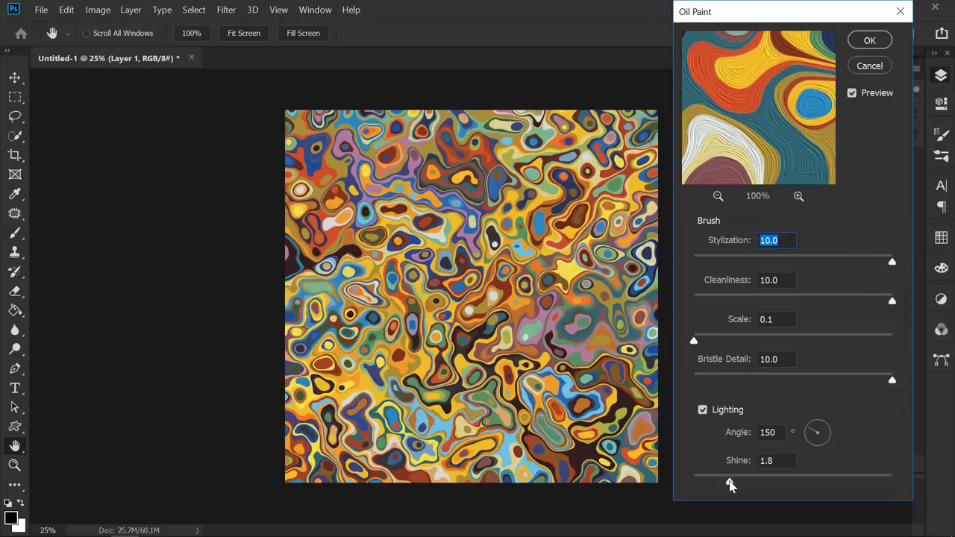
pyautogui.moveTo(730, 484); pyautogui.dragTo(712, 485)
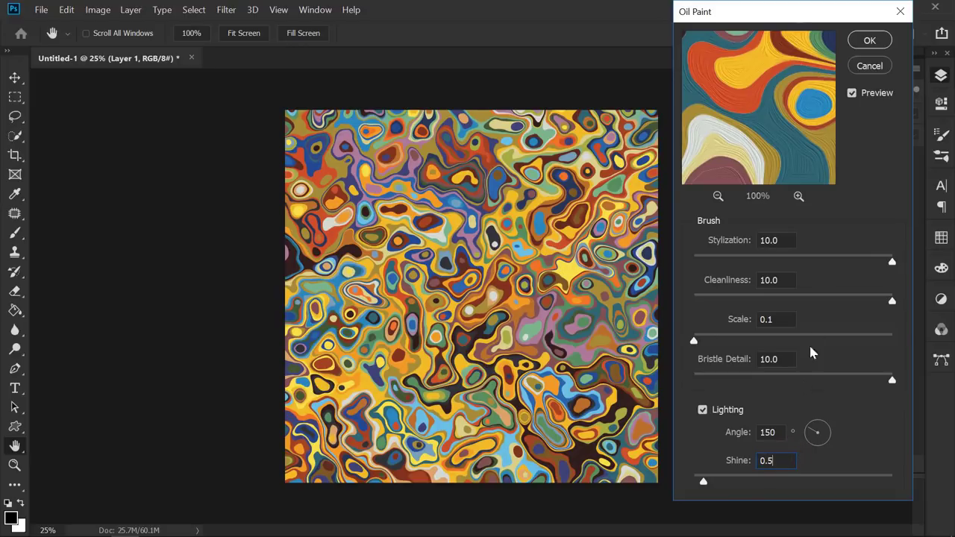
pyautogui.click(859, 40)
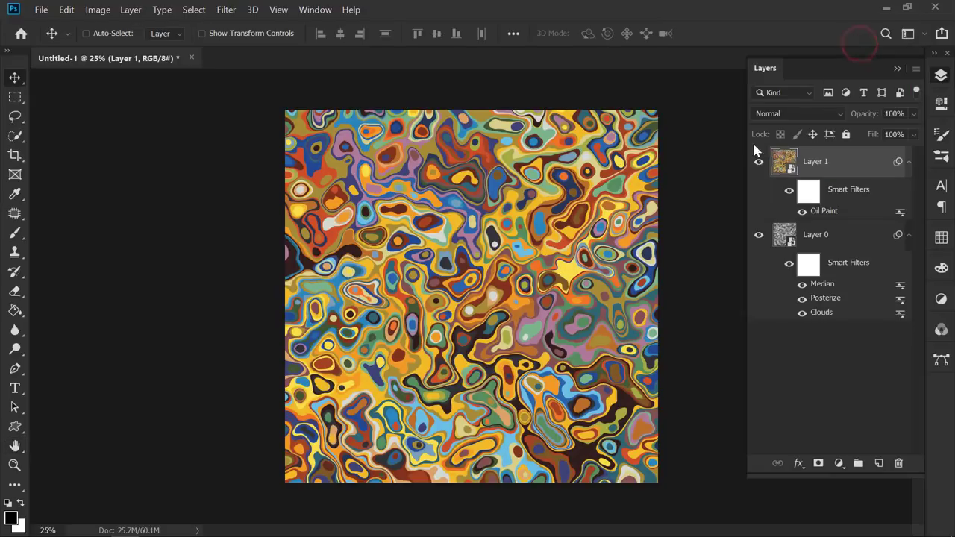
pyautogui.scroll(1, 534, 274)
pyautogui.scroll(1, 534, 275)
pyautogui.scroll(1, 534, 275)
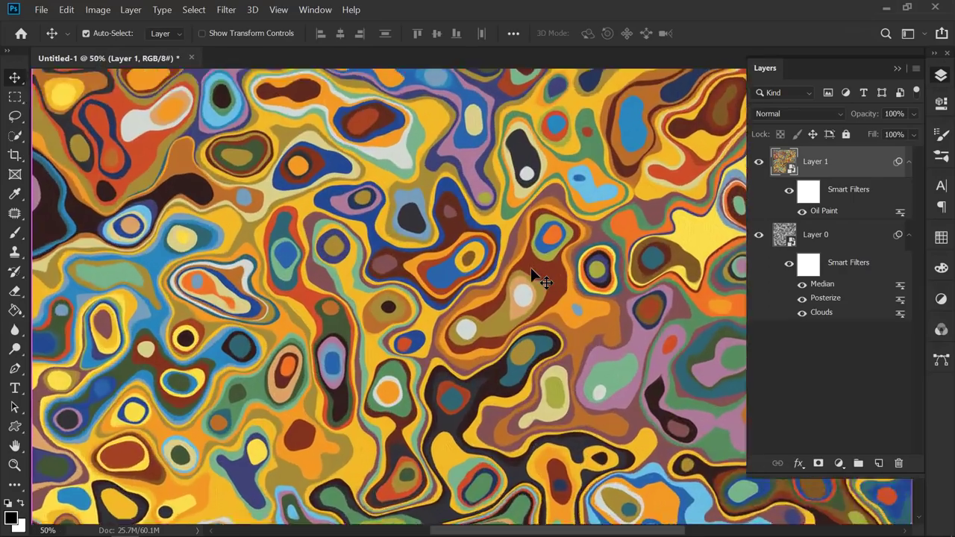
pyautogui.scroll(1, 534, 274)
pyautogui.scroll(-1, 488, 252)
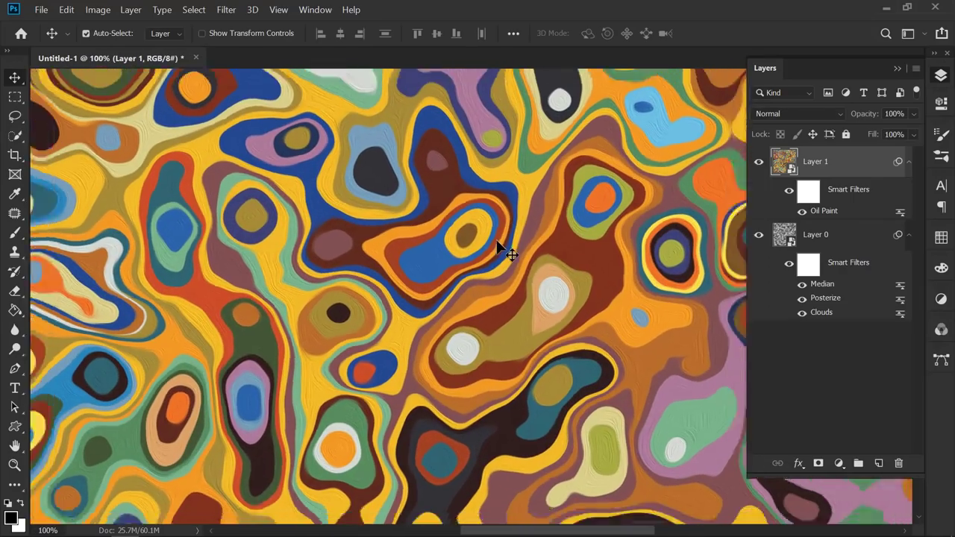
pyautogui.scroll(-3, 496, 246)
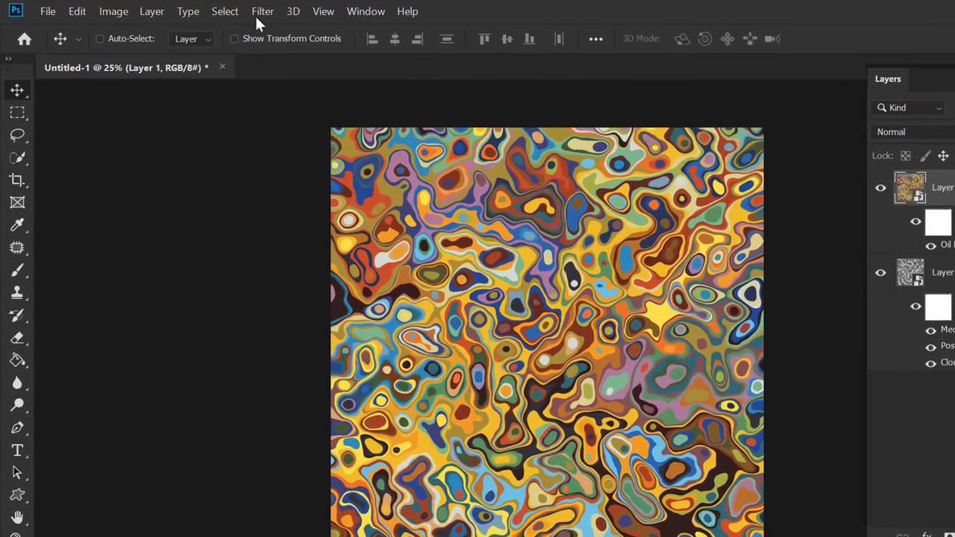
# Add an Add Noise smart filter at 3.44%, Uniform and Monochromatic, to Layer 1.
pyautogui.click(240, 10)
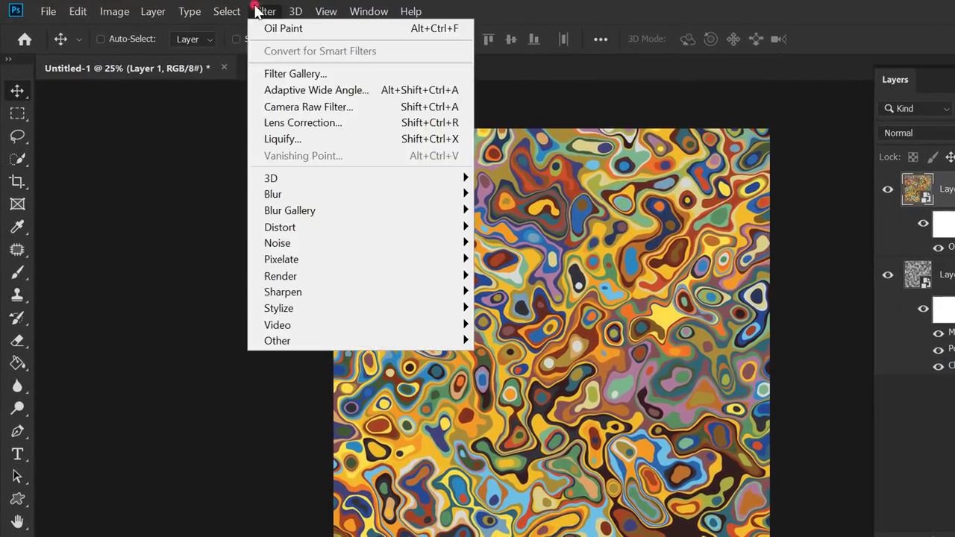
pyautogui.click(348, 243)
pyautogui.click(511, 241)
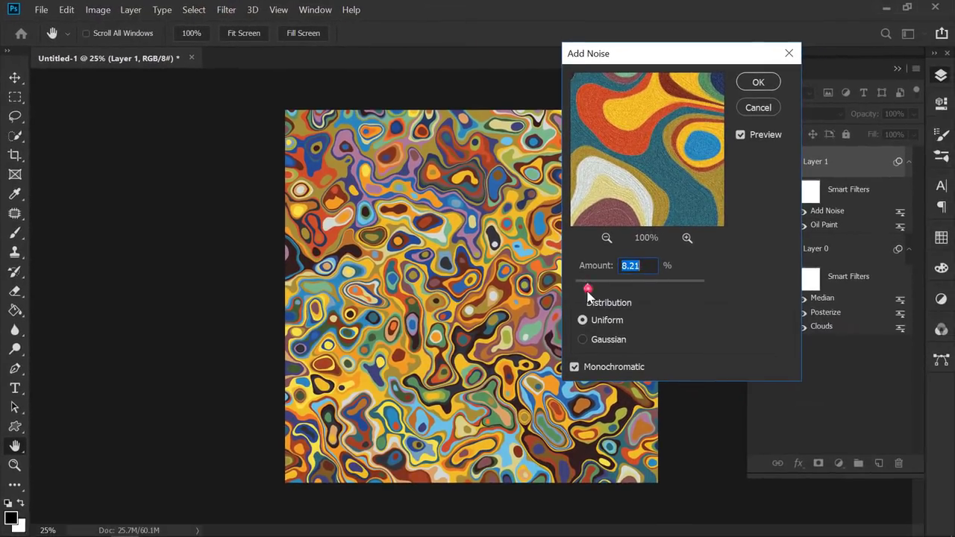
pyautogui.moveTo(587, 293); pyautogui.dragTo(581, 294)
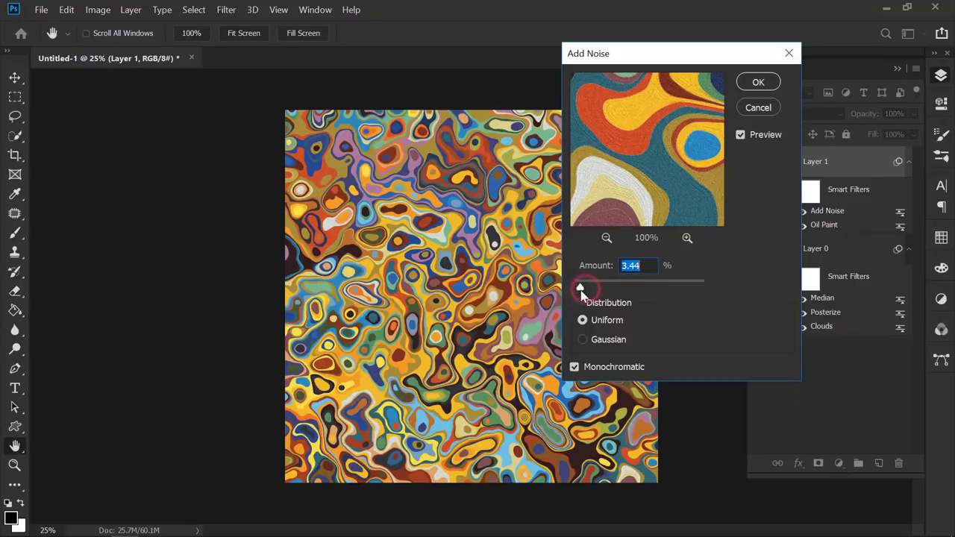
pyautogui.click(759, 84)
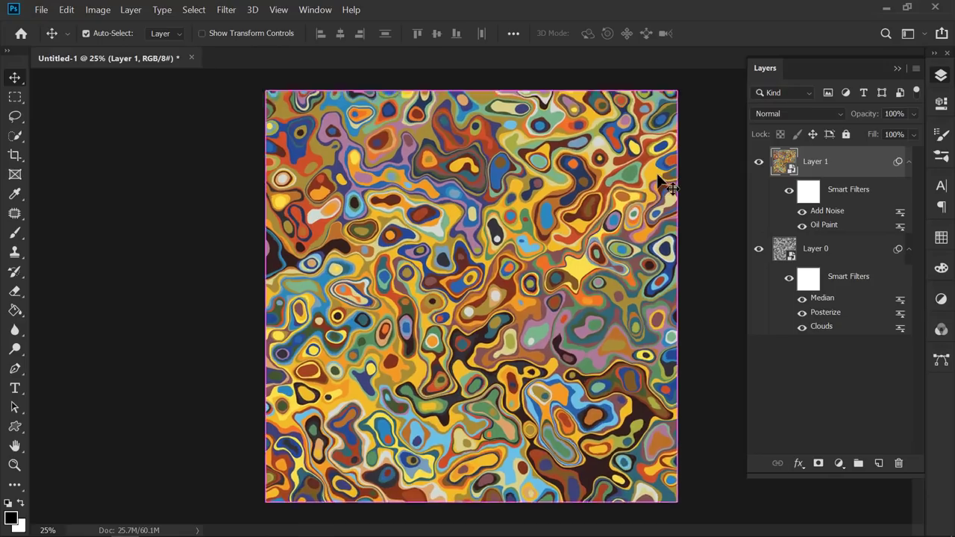